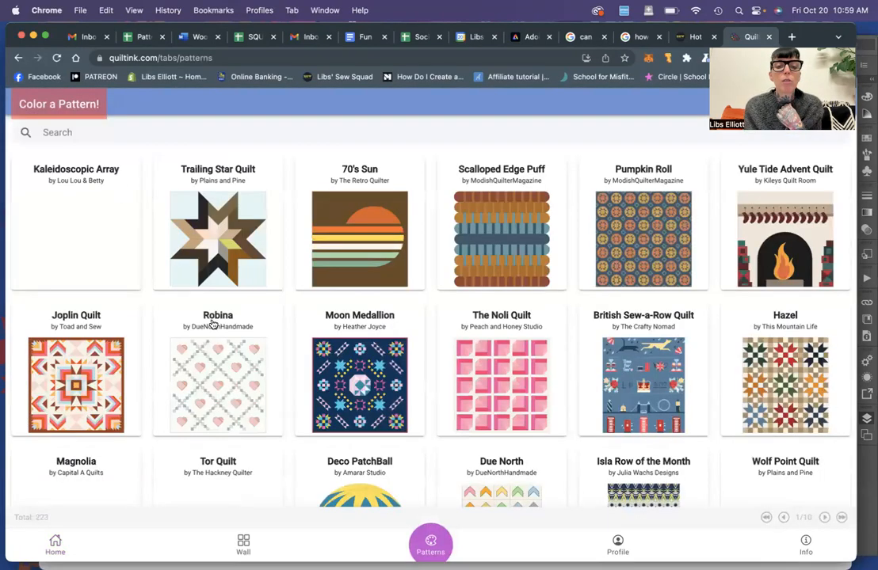
- Search the pattern library for "bloem" and open the Bloem quilt pattern
scroll(287, 391, "down", 5)
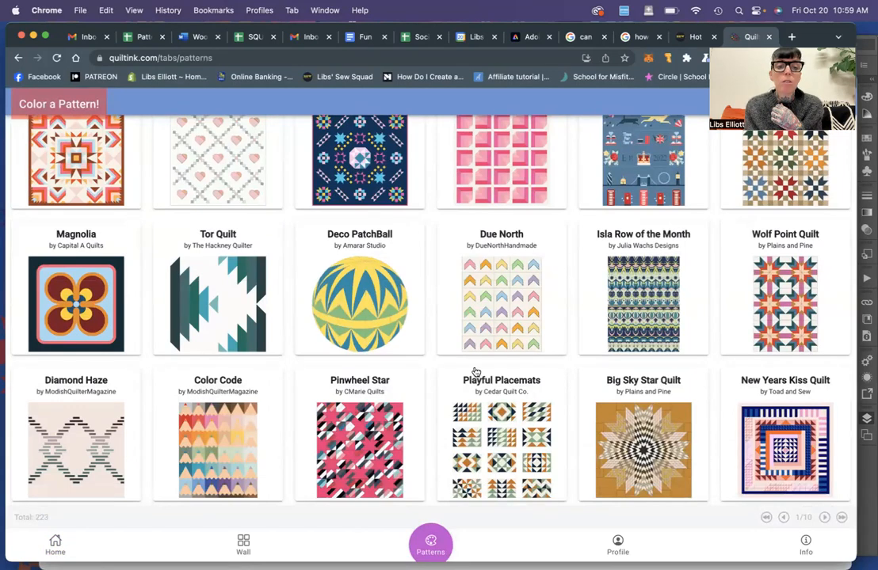
scroll(355, 316, "up", 5)
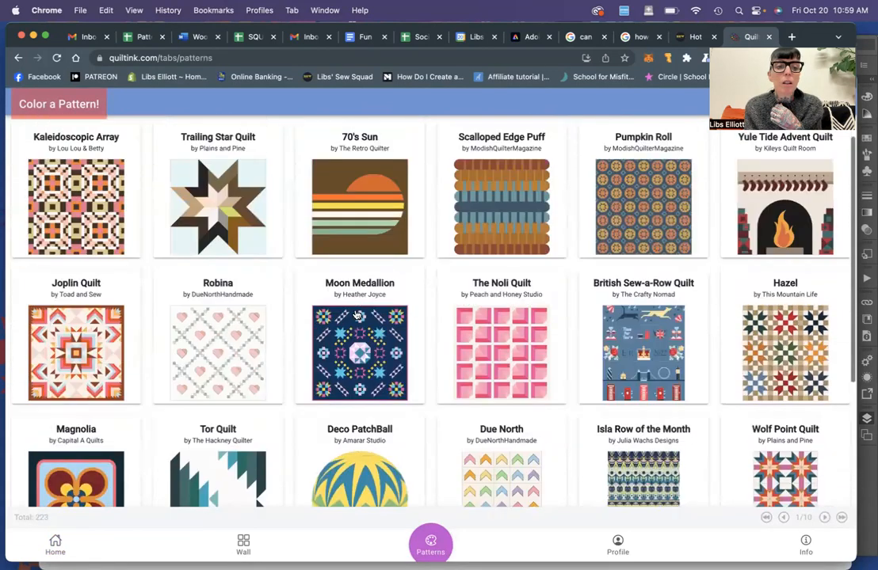
scroll(356, 316, "up", 1)
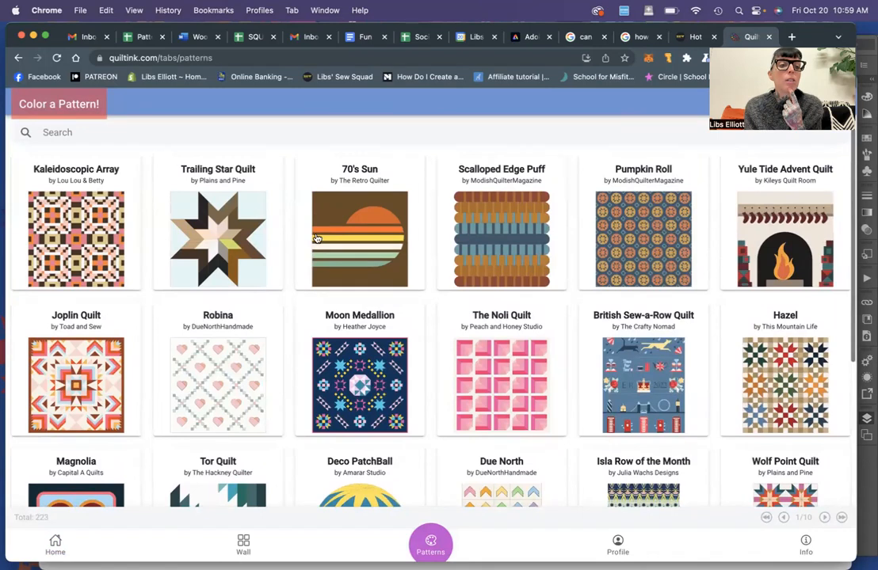
type("bloem")
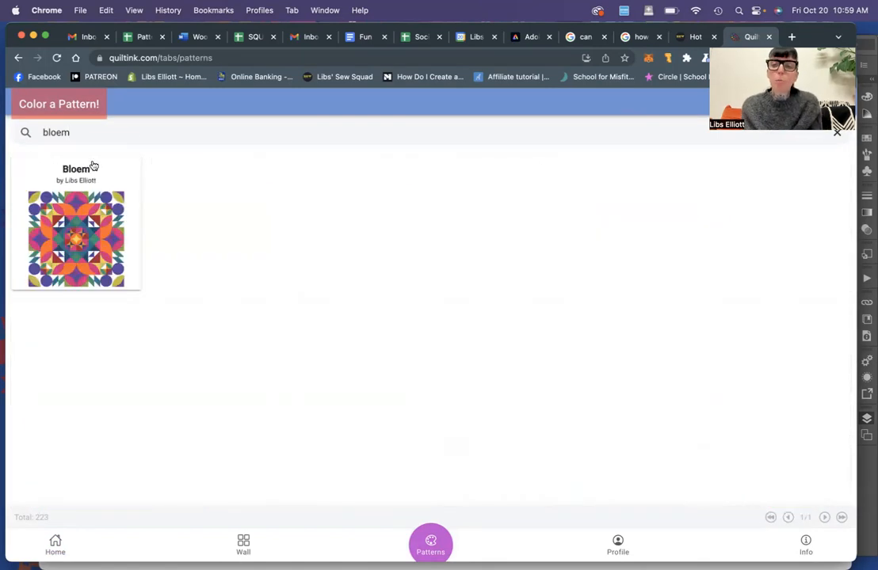
left_click(74, 241)
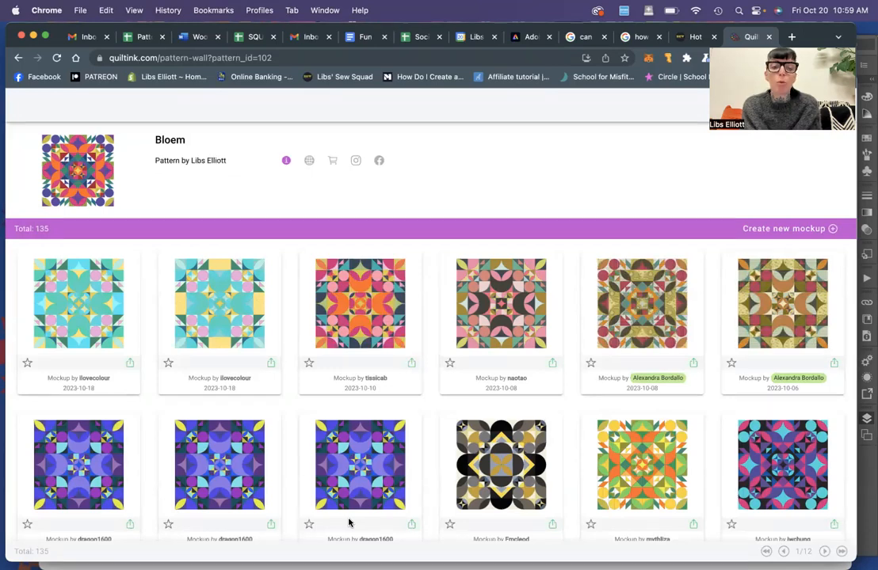
- Create a new Bloem mockup using the throw layout "BLOEM 2 Version 2 - 13 COLOURS"
scroll(521, 437, "down", 1)
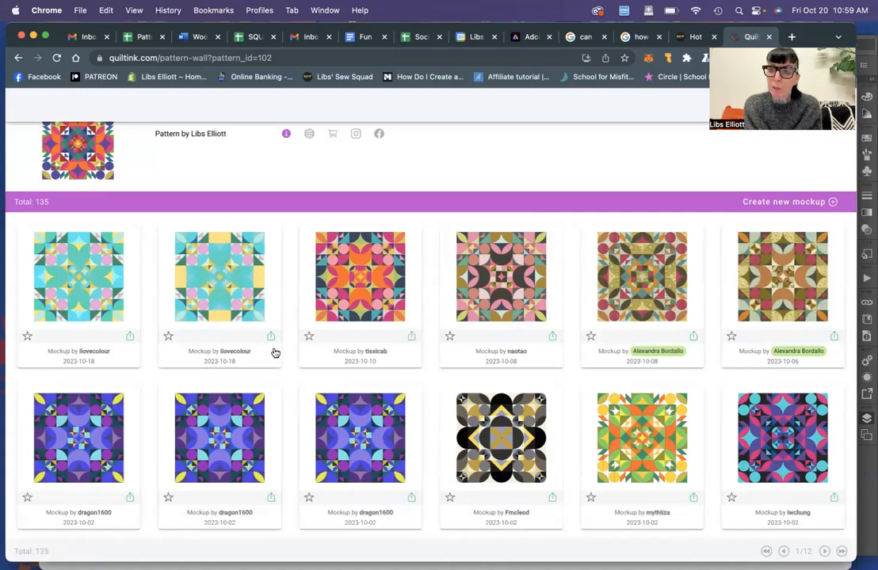
scroll(349, 325, "up", 1)
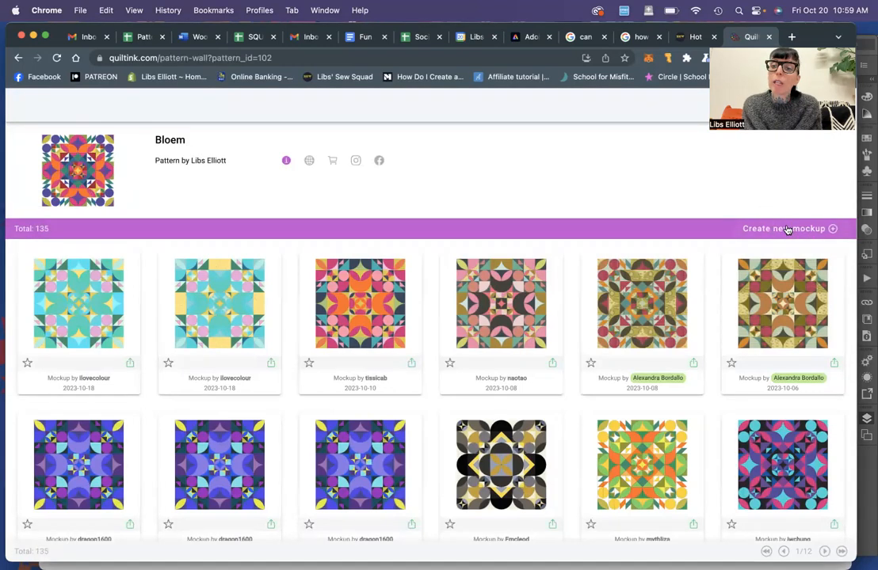
left_click(788, 229)
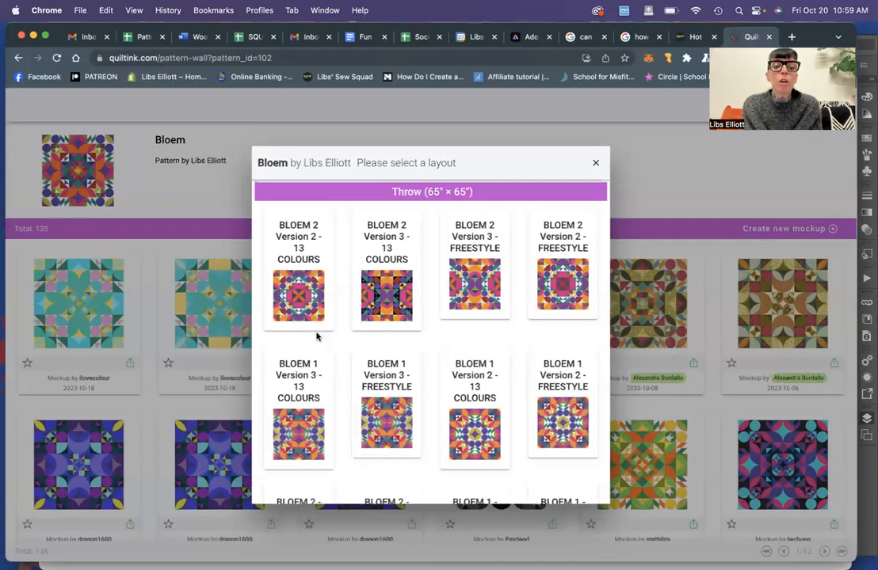
scroll(474, 396, "down", 3)
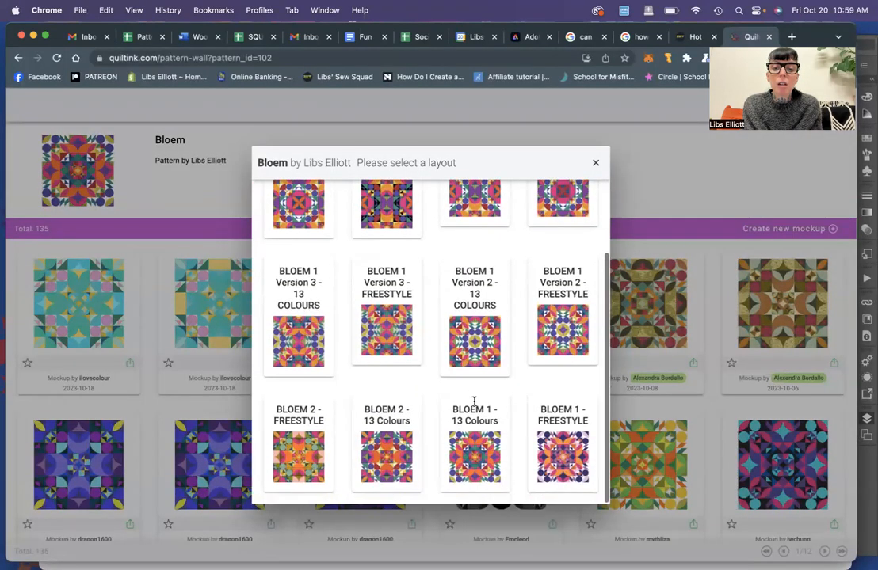
scroll(482, 394, "up", 3)
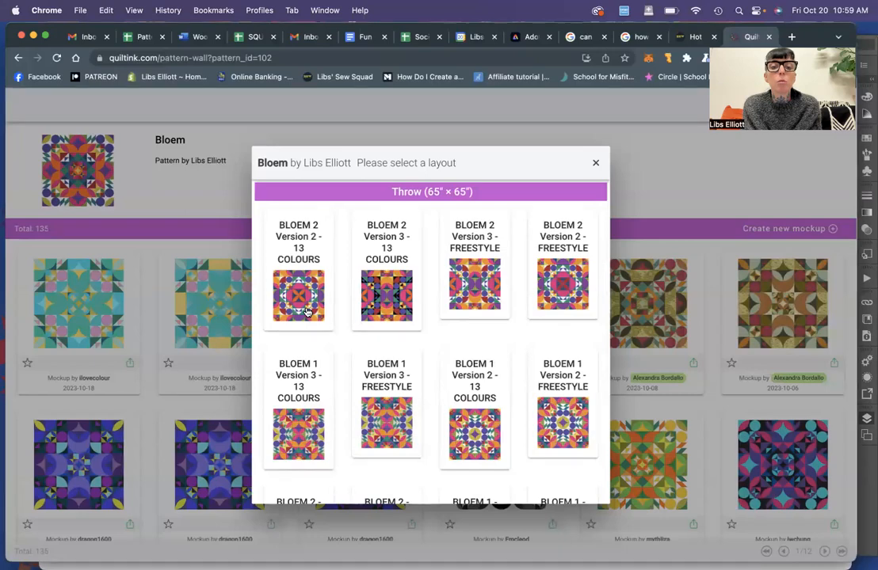
left_click(308, 312)
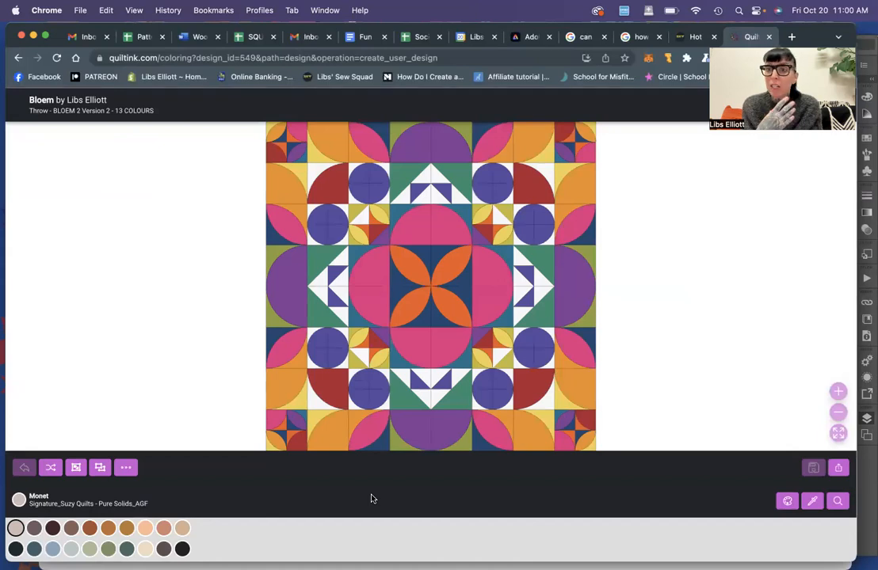
- Look through the available fabric palettes and load the Birdie palette from the shop and designer collections
left_click(788, 504)
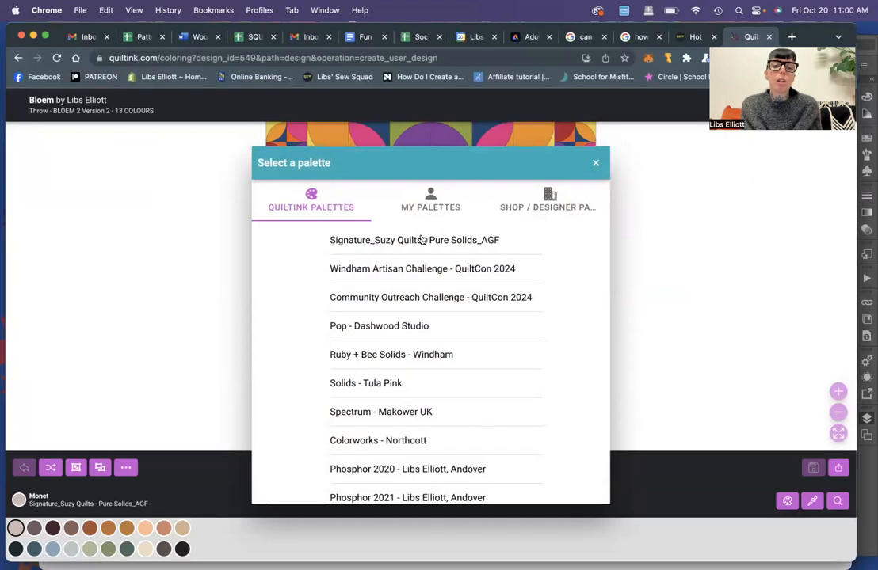
scroll(393, 412, "down", 3)
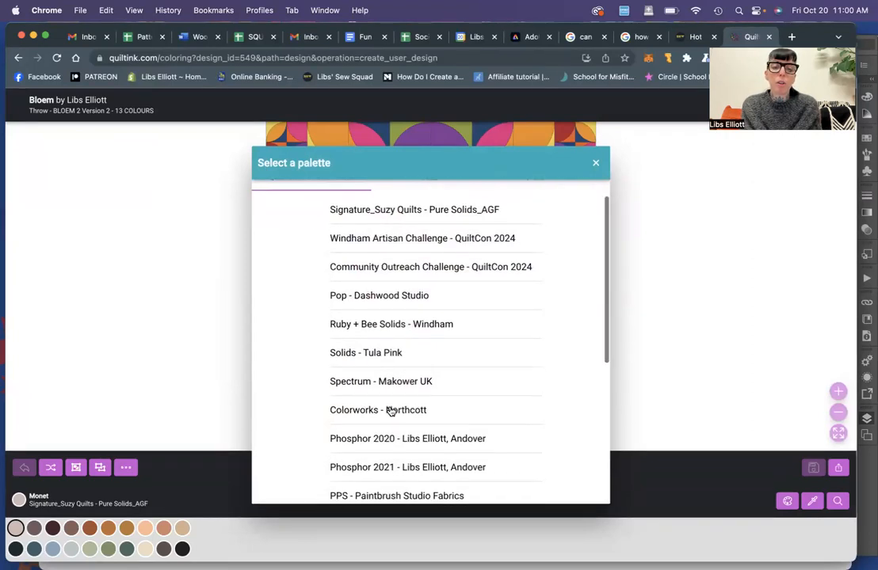
scroll(391, 411, "down", 6)
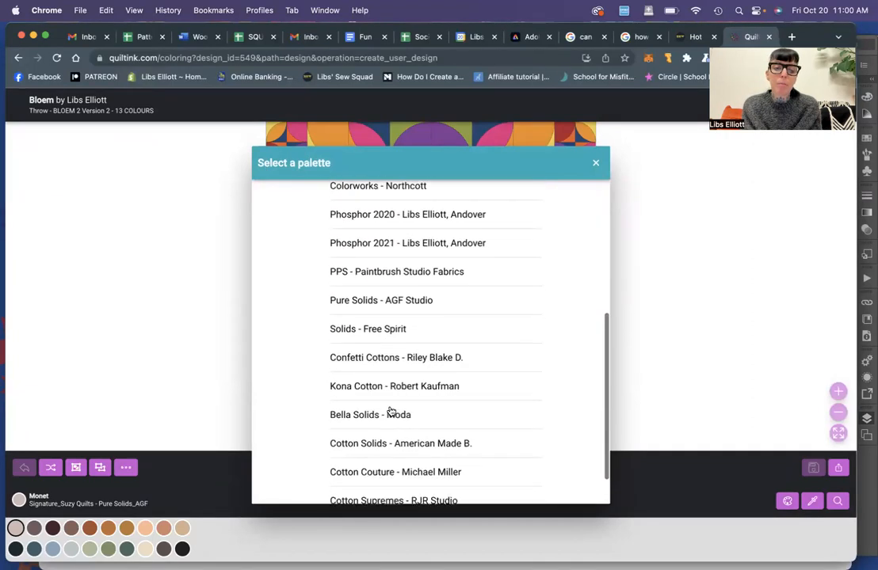
scroll(390, 411, "up", 2)
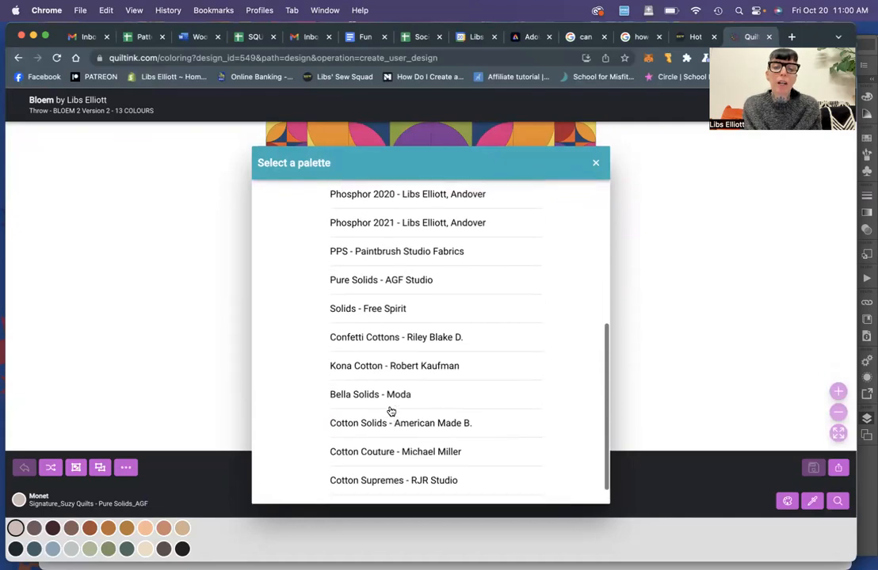
scroll(391, 411, "up", 5)
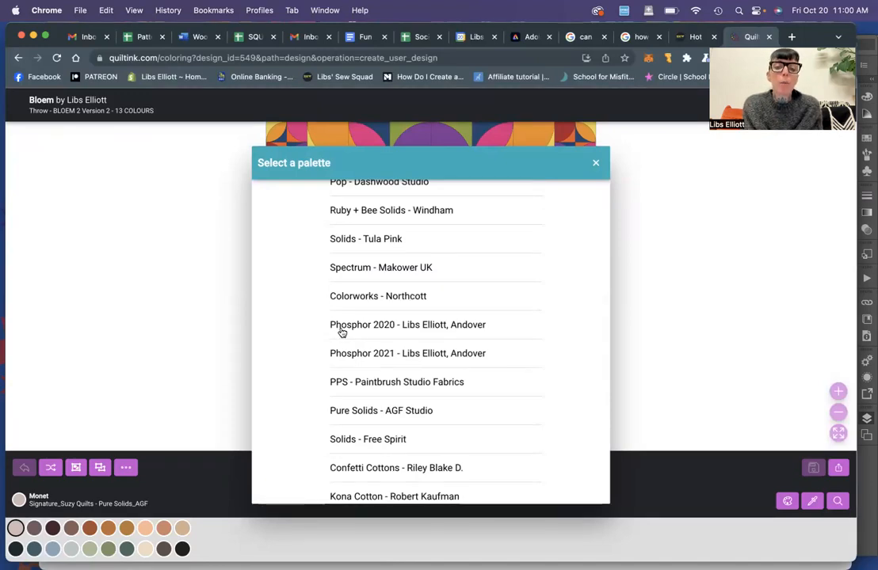
scroll(342, 332, "up", 5)
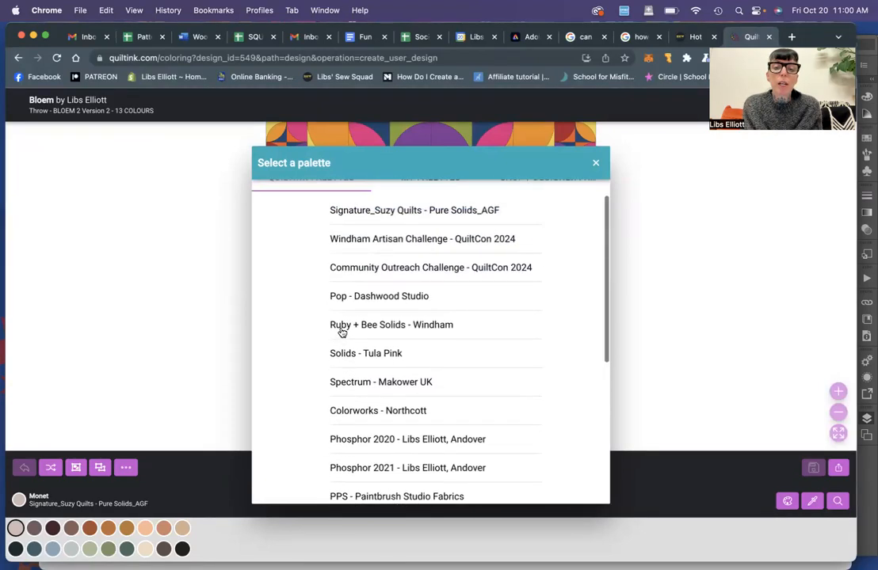
scroll(342, 332, "up", 2)
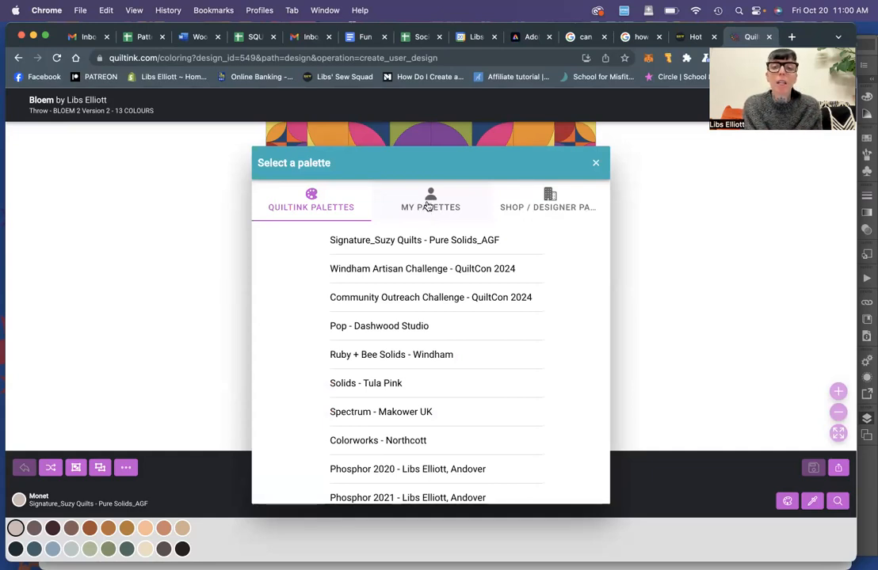
left_click(547, 213)
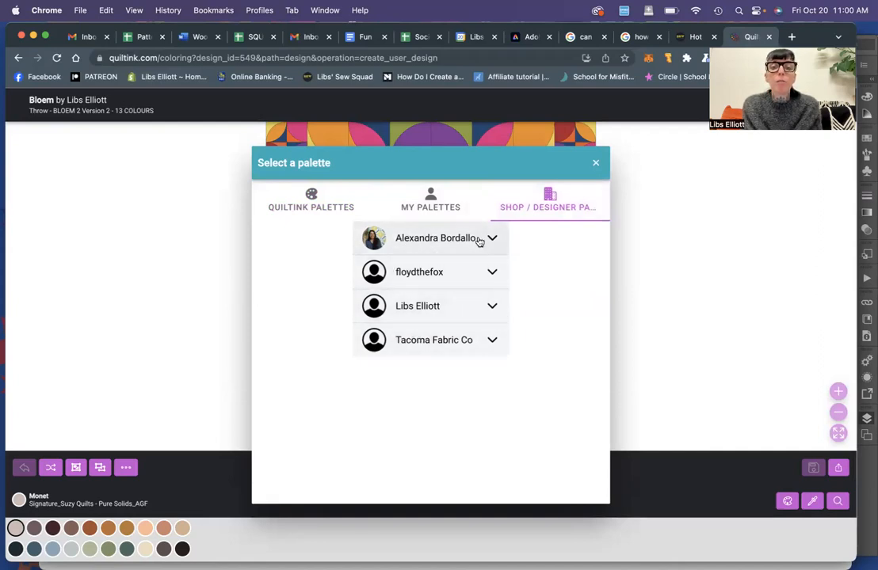
left_click(449, 240)
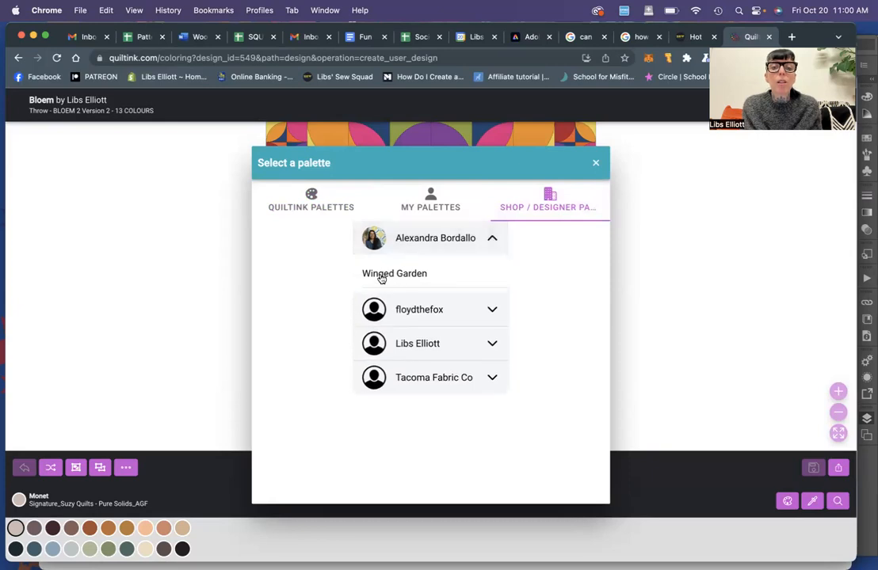
left_click(410, 346)
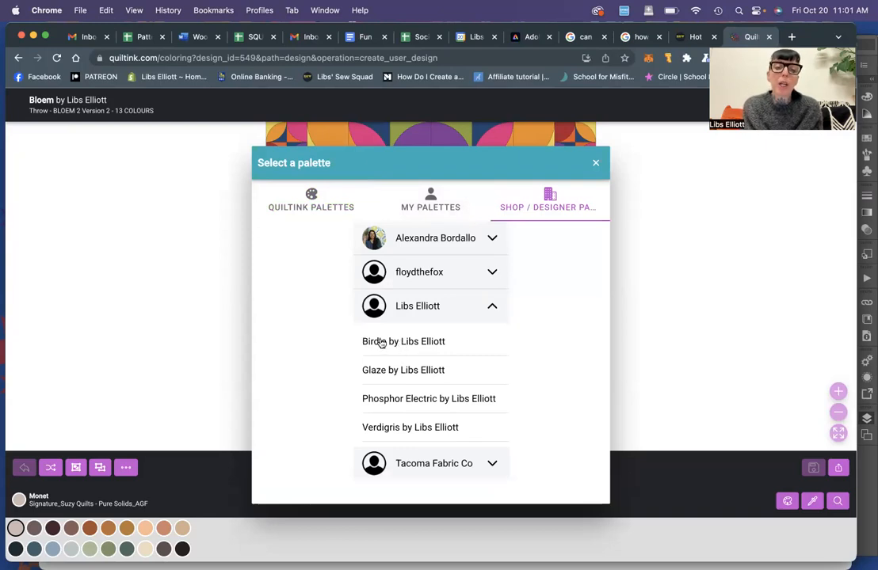
left_click(381, 342)
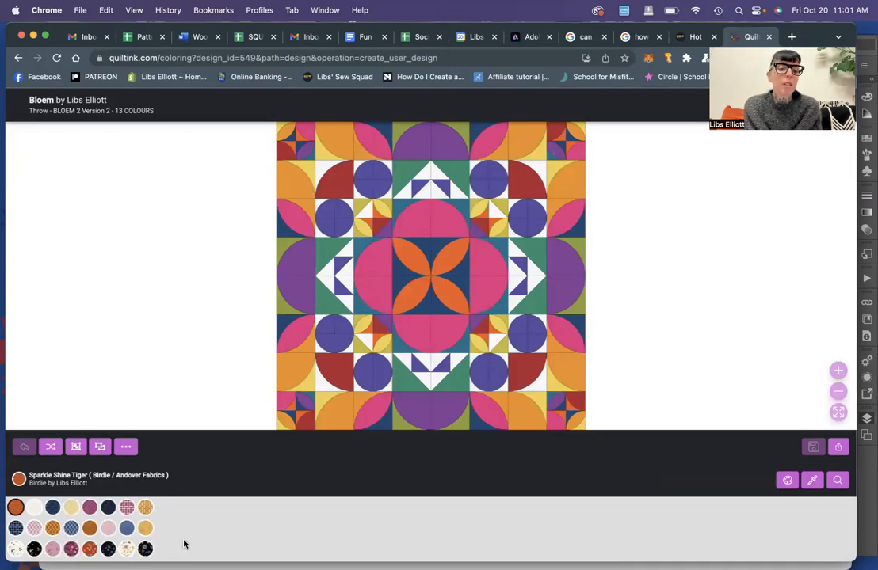
- Recolour the pink pieces with Pin Dot Posy Cherry and the orange centre petals with Wobble Cloud Rusty
left_click(71, 549)
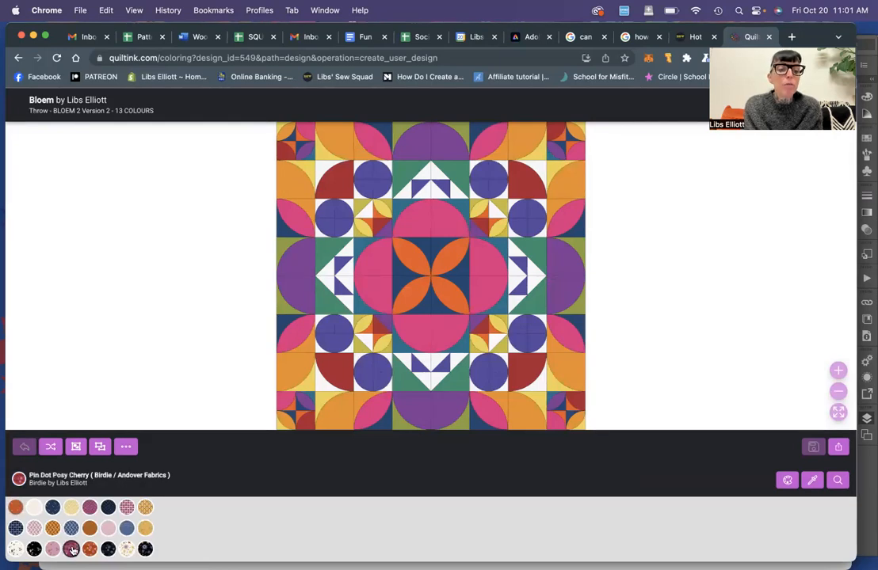
left_click(378, 269)
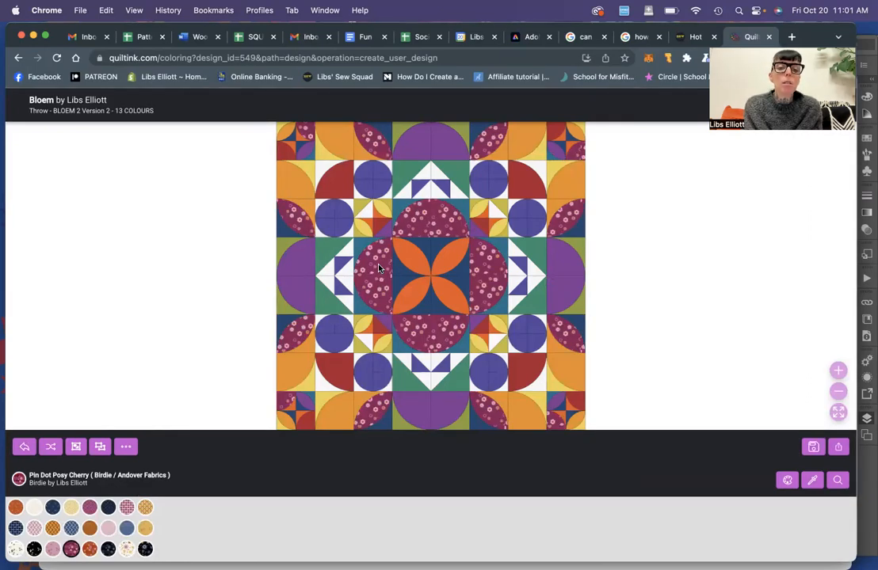
left_click(89, 529)
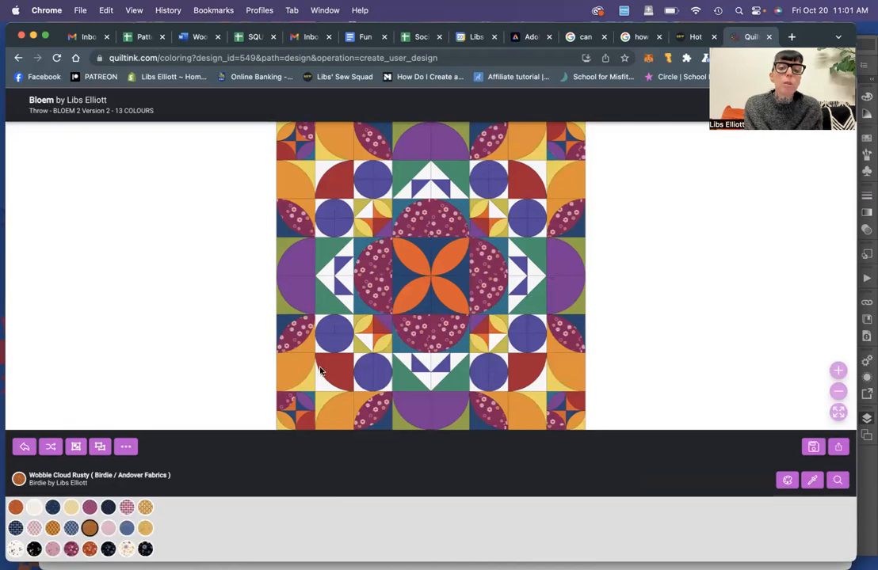
left_click(410, 268)
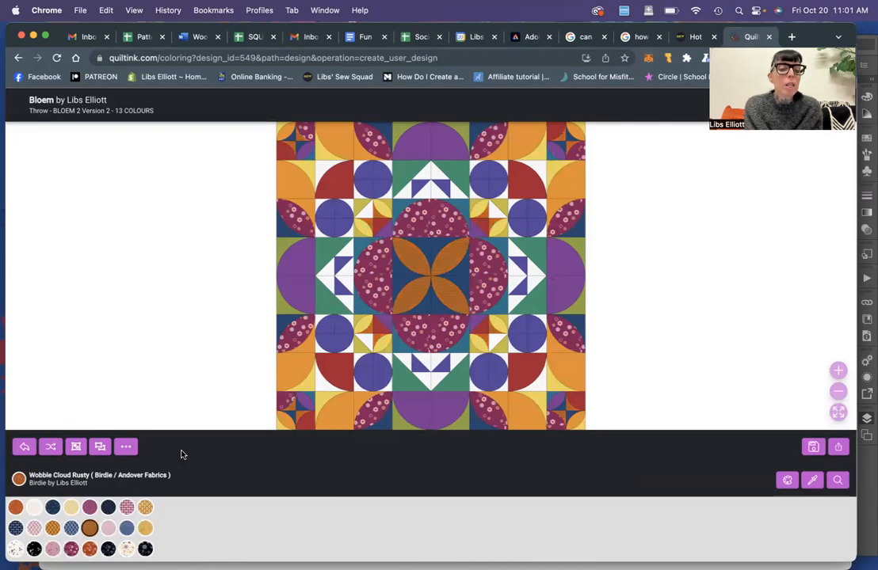
- Recolour the light orange curved pieces with Checker Bloom Mellow and the blue-violet circles with Checker Bloom Midnight
left_click(70, 507)
left_click(288, 375)
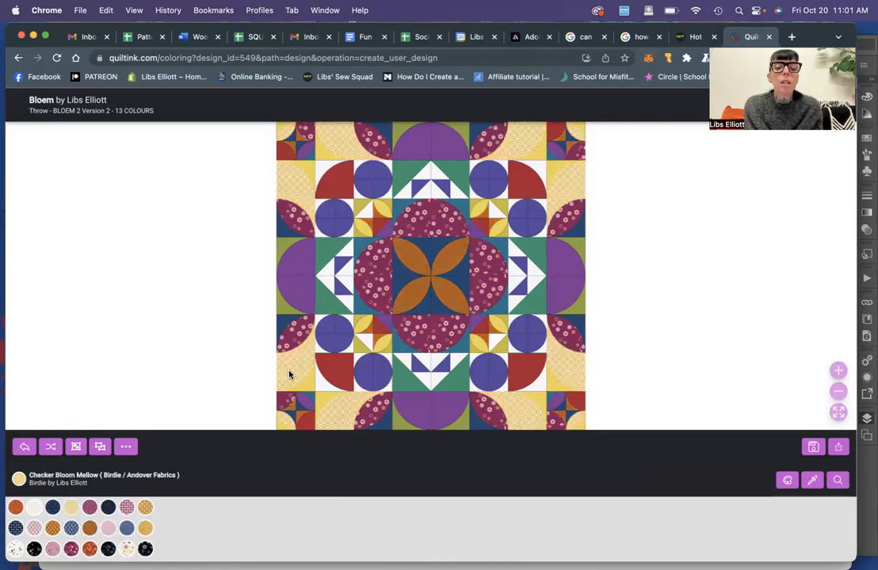
left_click(108, 507)
left_click(341, 227)
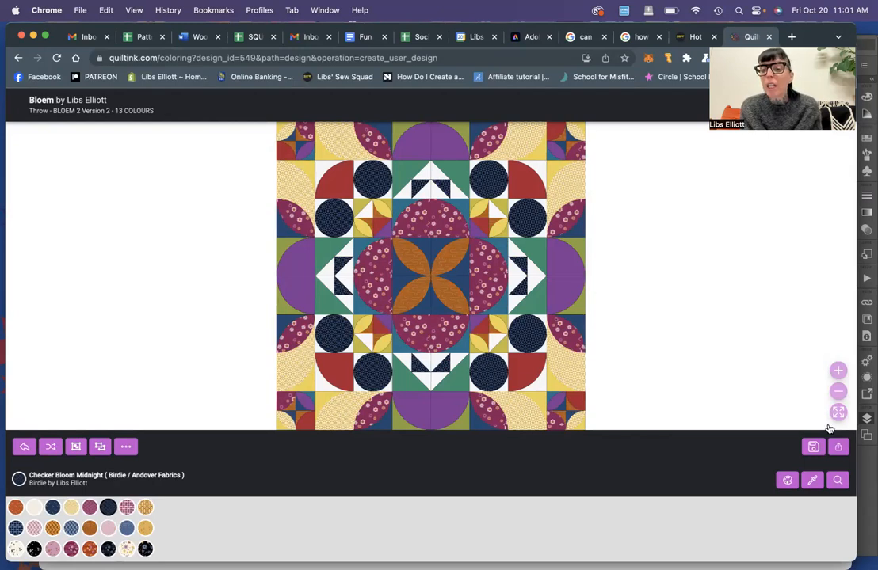
- Switch the fabric palette to Century Solids - Andover
left_click(786, 480)
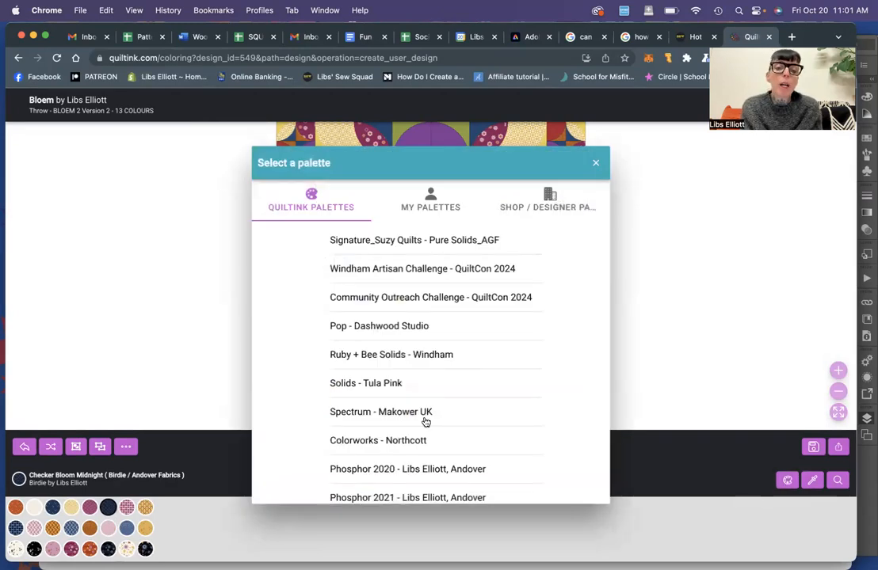
scroll(423, 419, "down", 8)
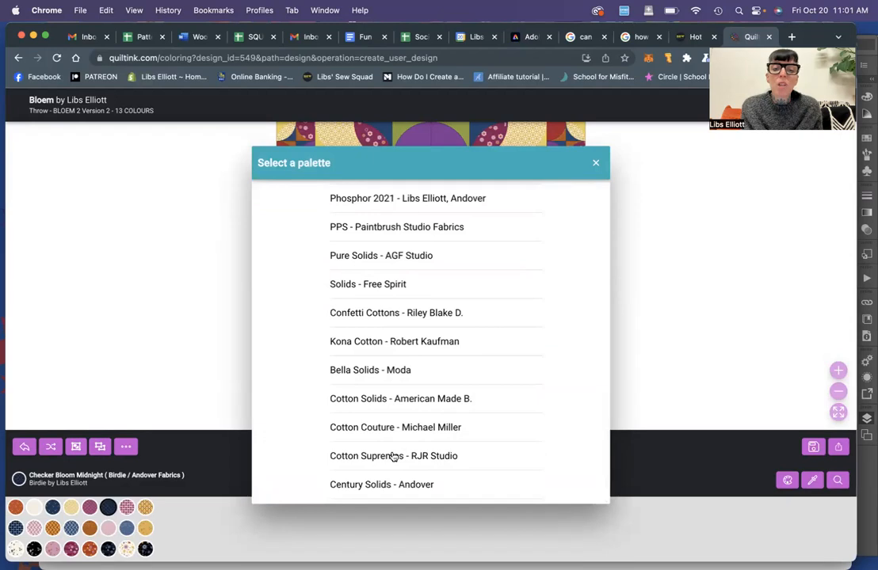
left_click(365, 484)
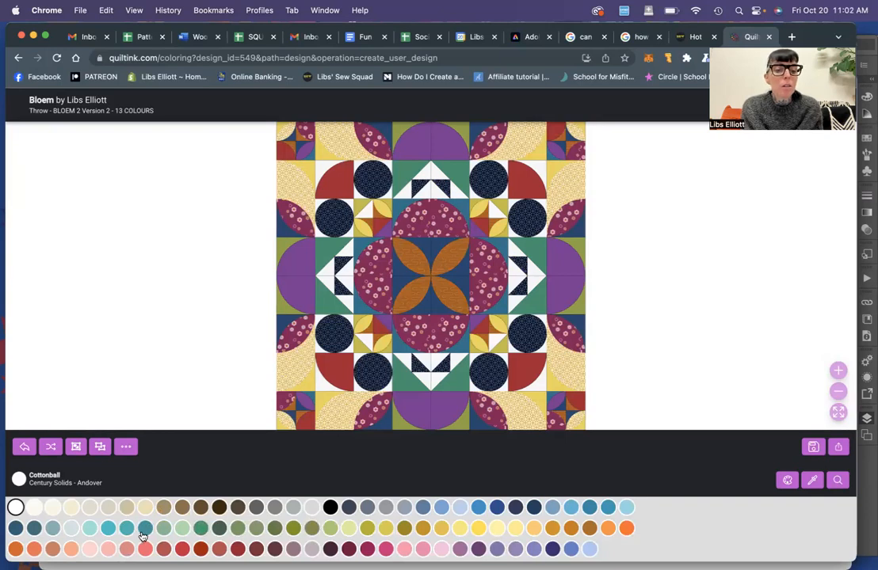
- Recolour the green triangles with Isle and the teal background around the central flower's large half circles with Turquoise
left_click(34, 528)
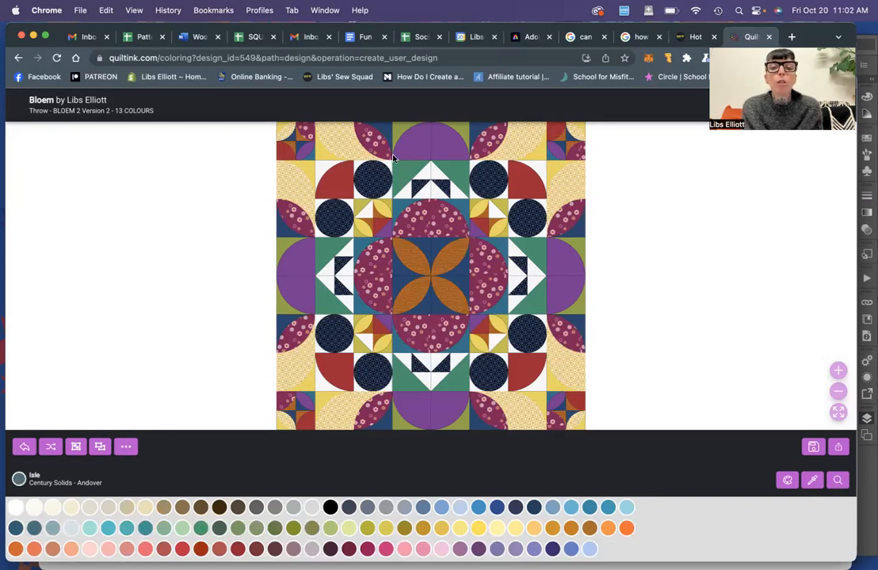
left_click(402, 189)
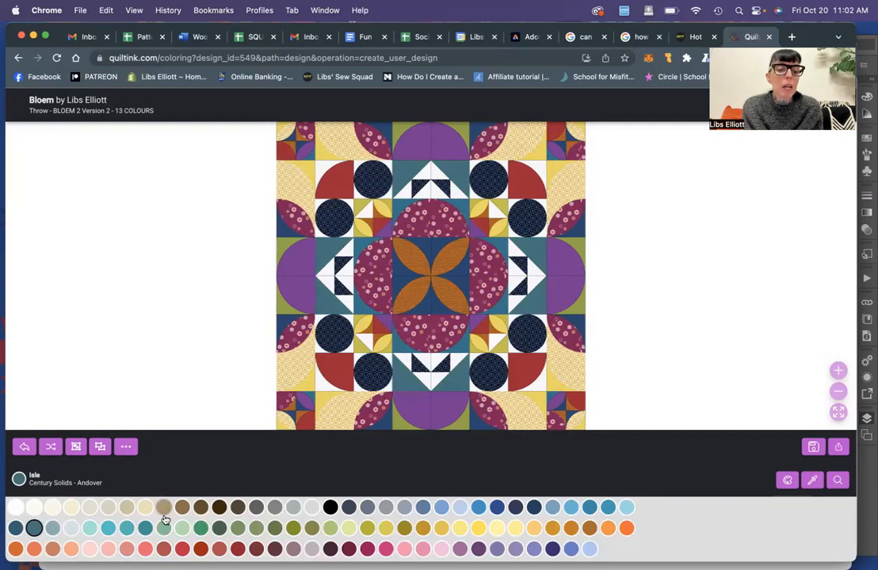
left_click(108, 529)
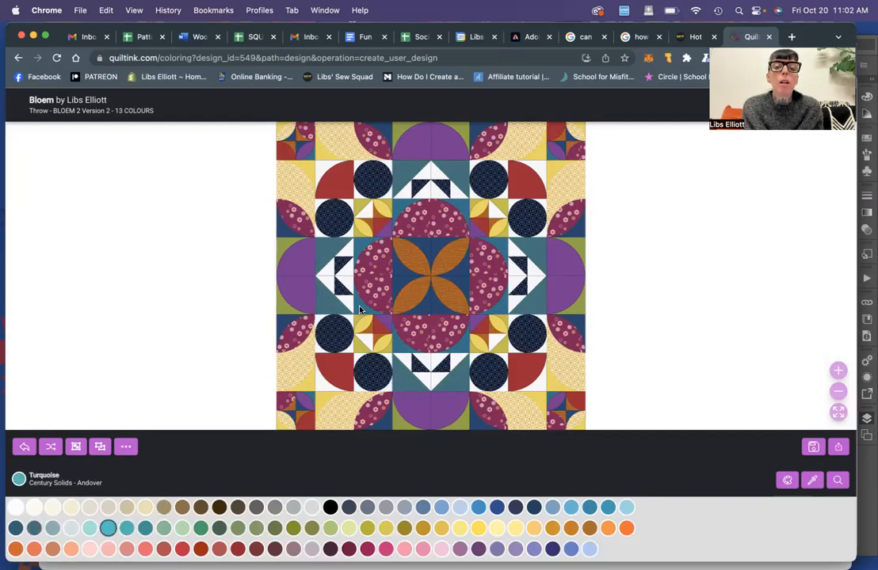
left_click(358, 310)
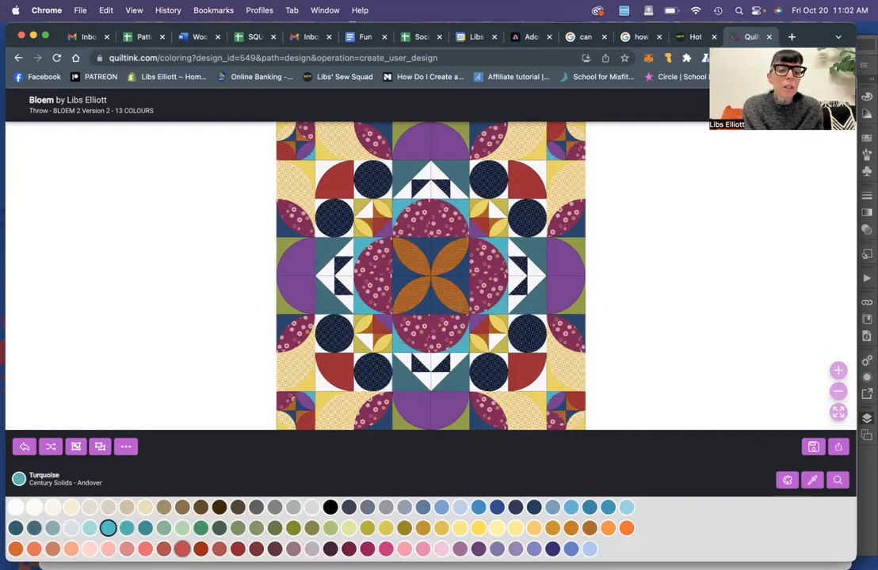
- Recolour the red quarter circles with Terracotta and the white background pieces with Cloud
left_click(34, 548)
left_click(340, 194)
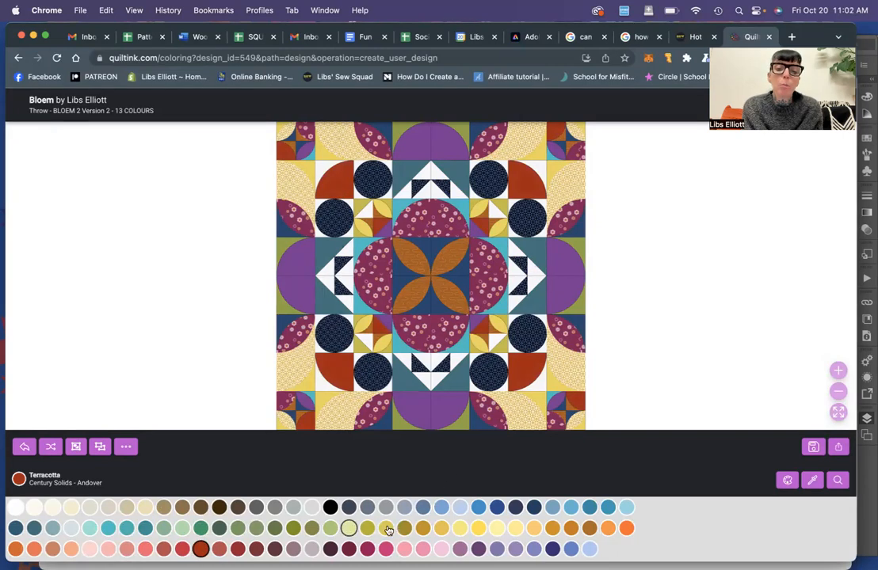
left_click(311, 509)
left_click(279, 333)
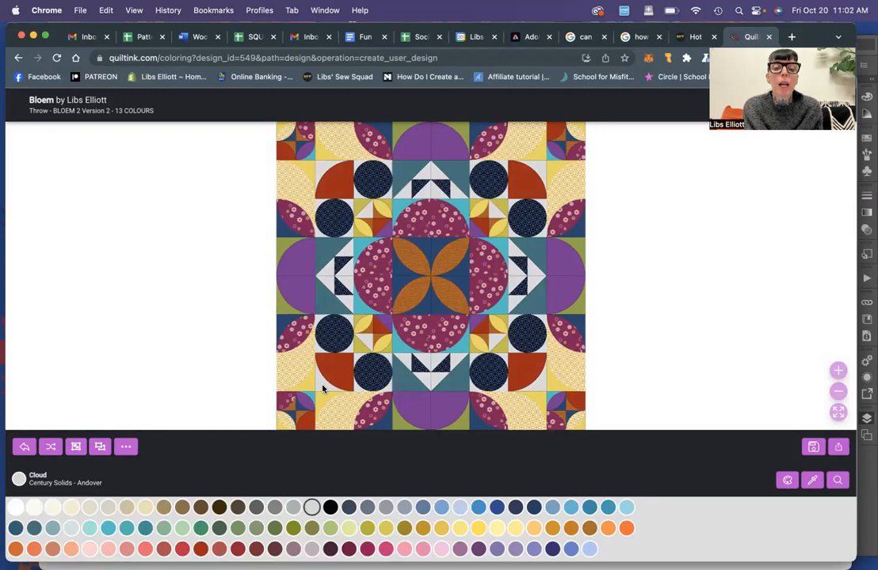
- Recolour the yellow pieces around the large printed curves and the small yellow petals with Guacamole
left_click(293, 528)
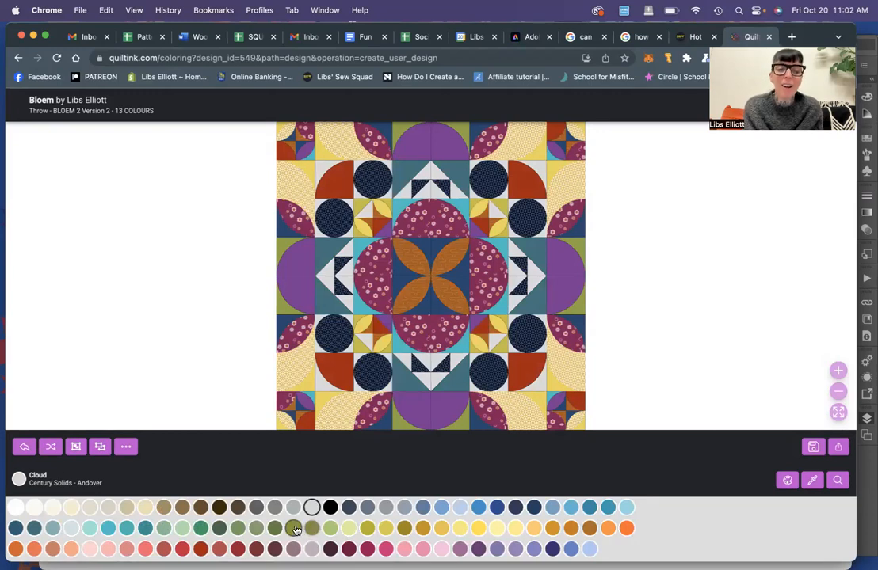
left_click(324, 404)
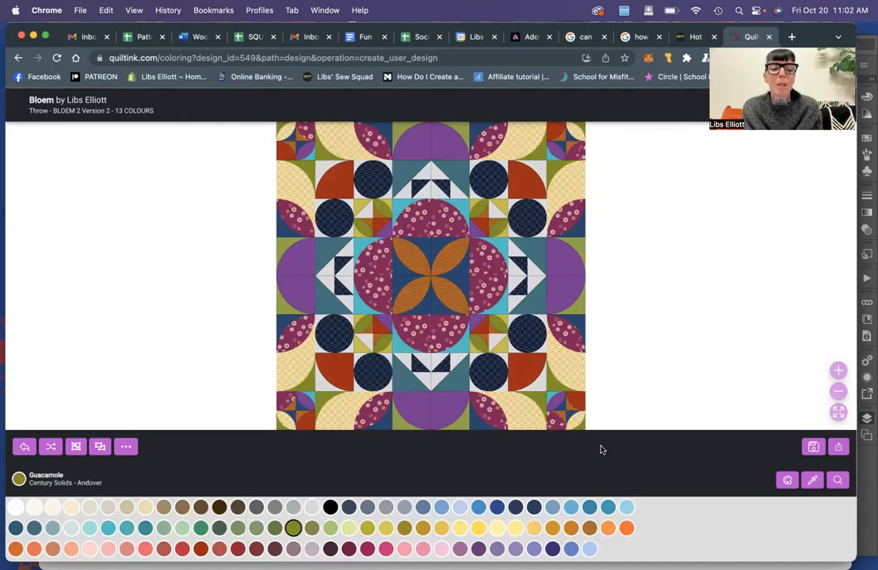
- Switch the fabric palette to the shop/designer palette Glaze by Libs Elliott
left_click(788, 481)
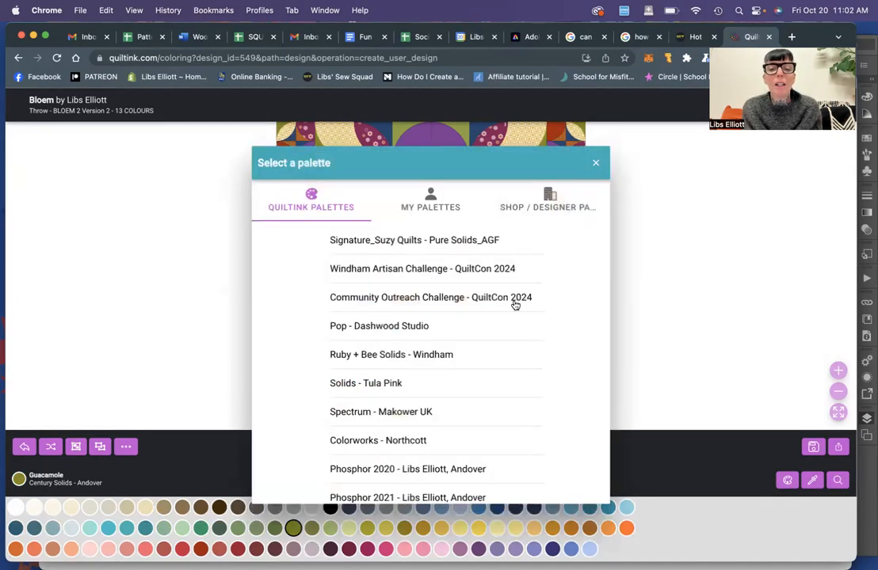
left_click(519, 204)
left_click(398, 306)
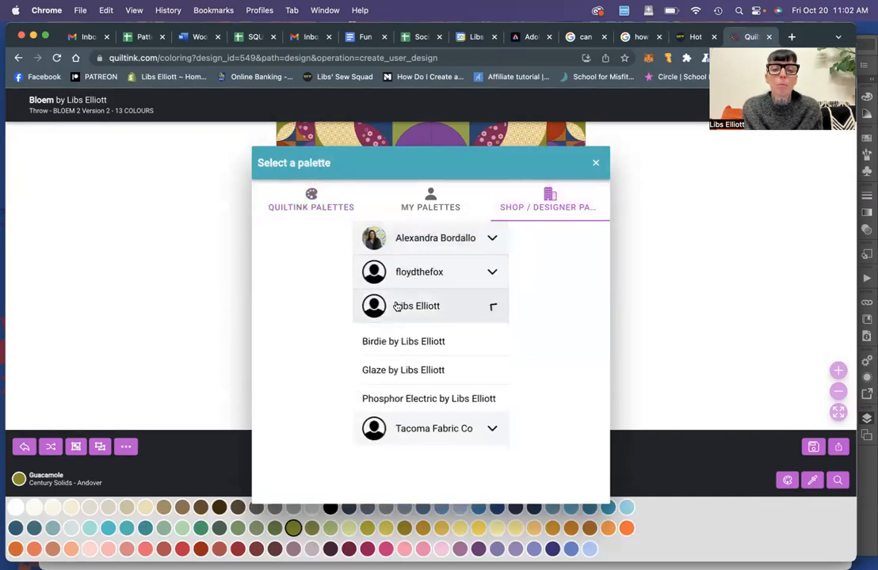
left_click(390, 370)
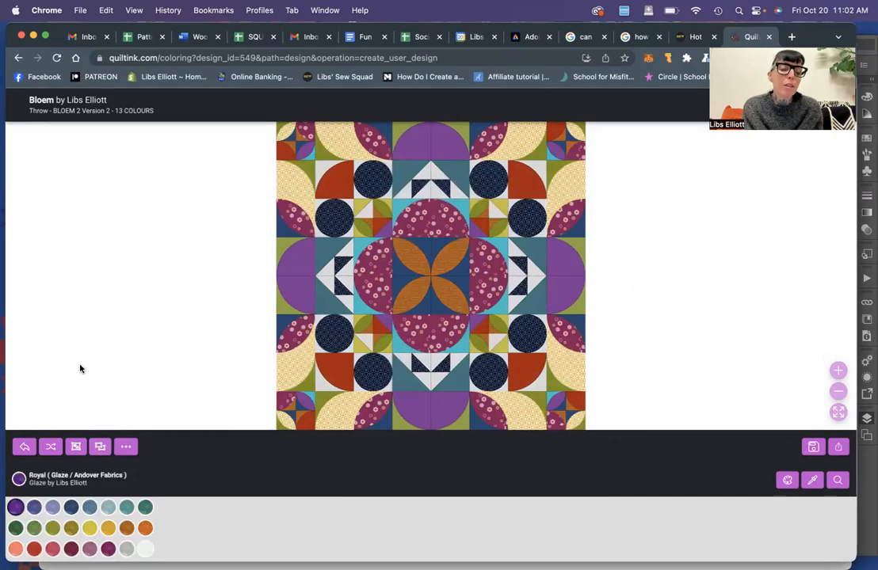
- Recolour the purple half circles with Royal and the teal triangles around the white arrows with Barn Door
left_click(298, 297)
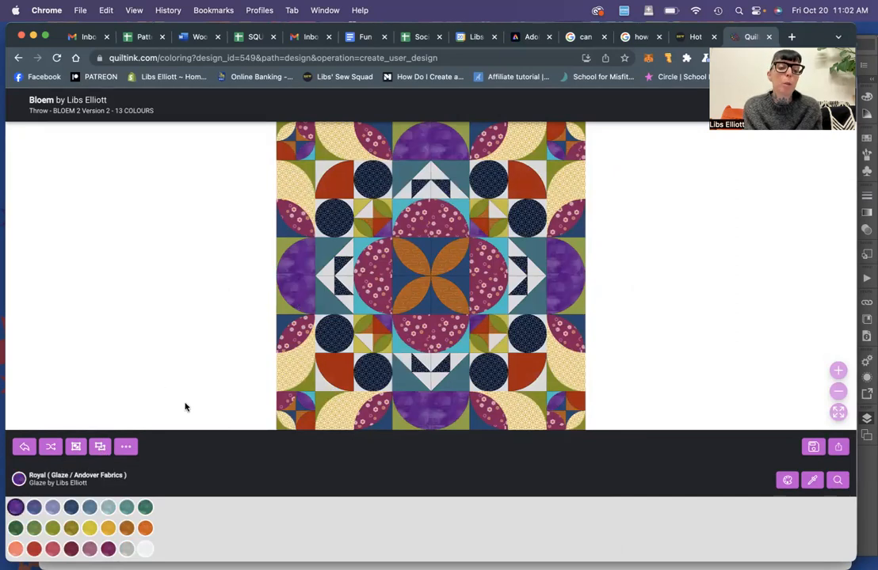
left_click(90, 507)
left_click(317, 312)
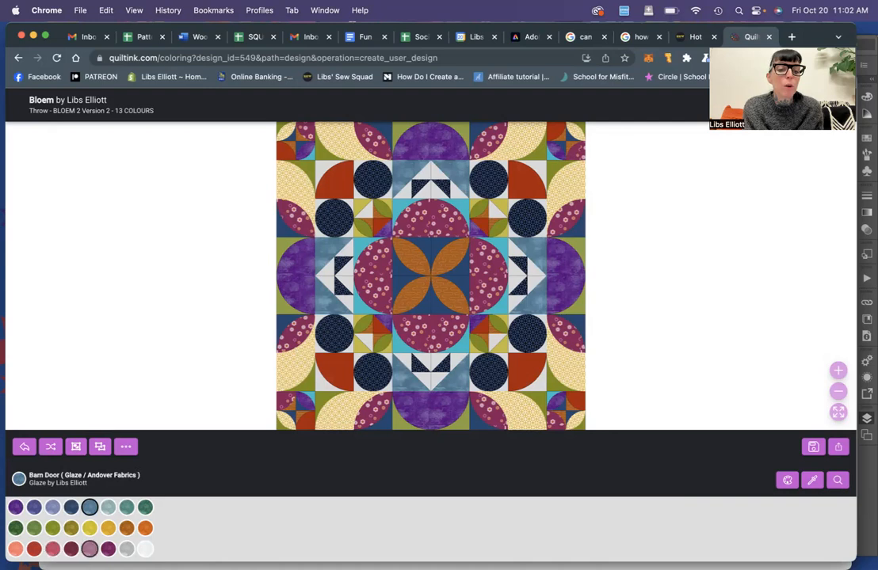
- Recolour the Terracotta quarter circles with Heather and the turquoise background around the central flower's half circles with Raindrop
left_click(90, 549)
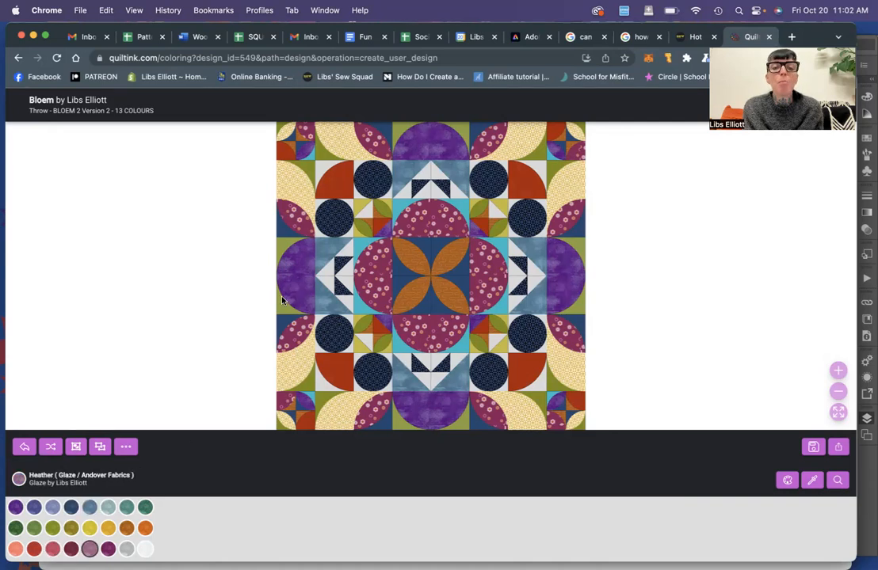
left_click(336, 191)
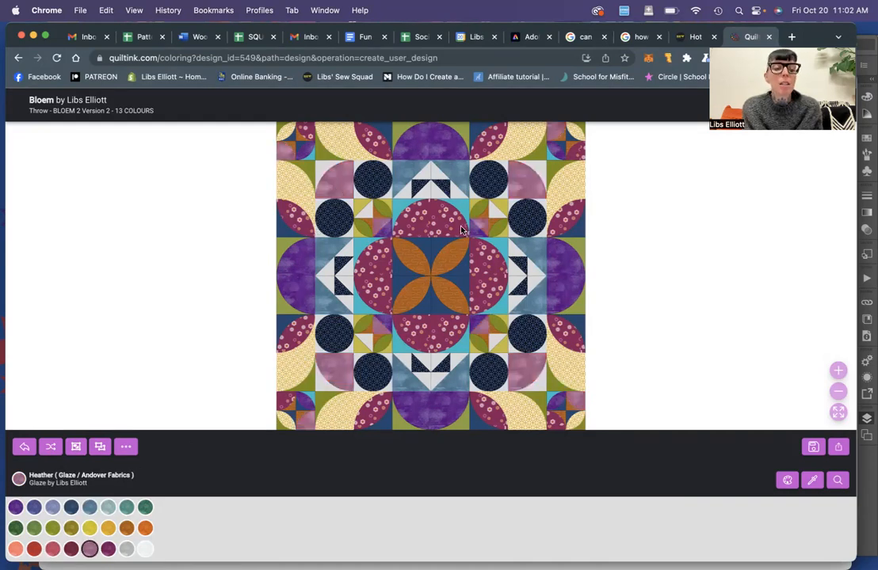
left_click(108, 507)
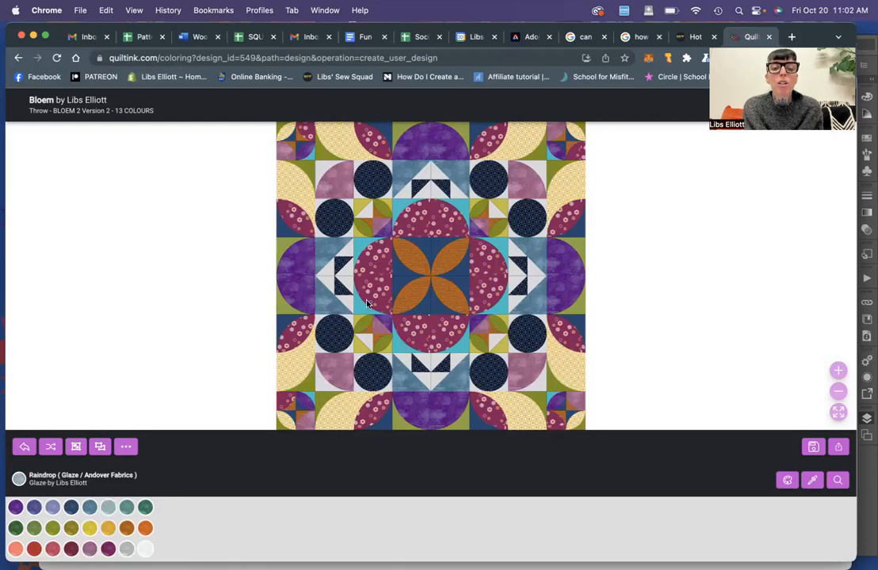
left_click(367, 303)
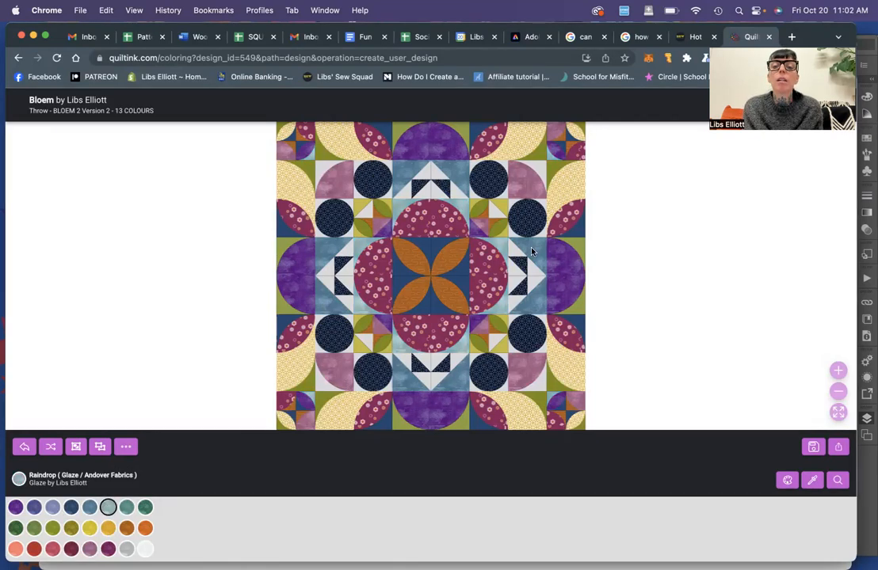
- Recolour the Guacamole pieces with Moss and the yellow-green background of the small petal blocks with Jam
left_click(71, 528)
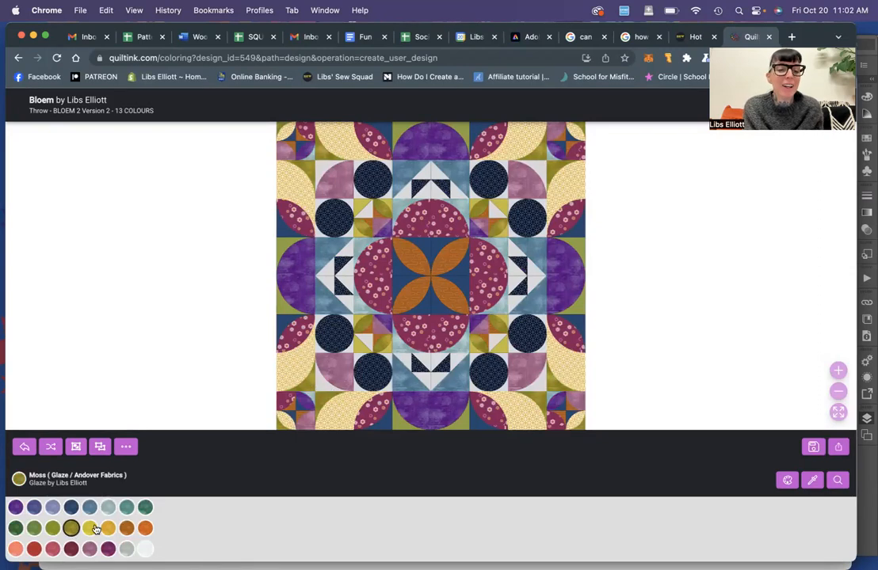
left_click(109, 549)
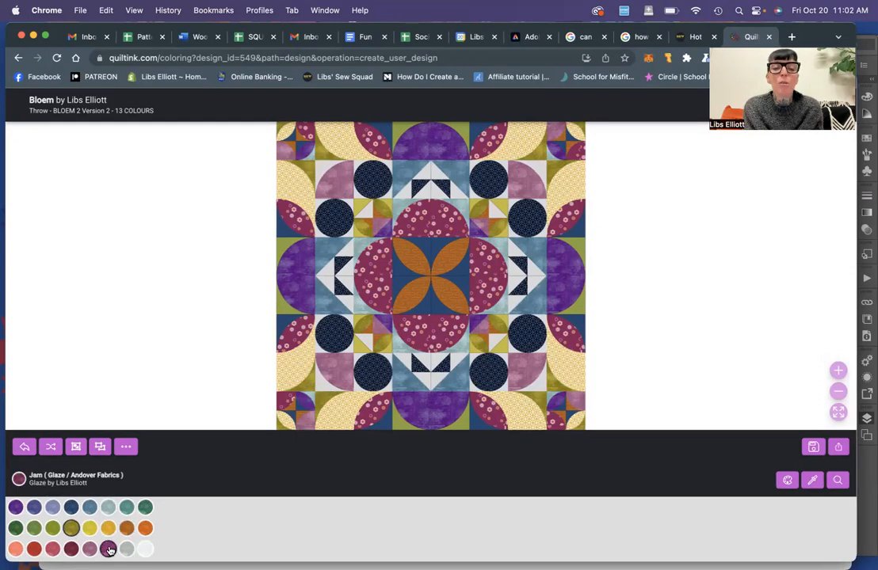
left_click(371, 347)
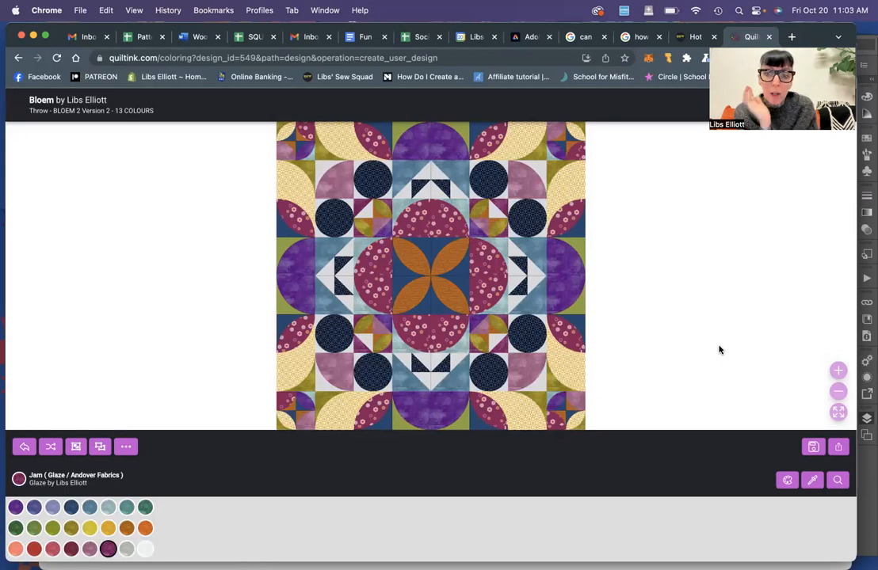
- Preview the Bloem mockup's full-page and image-only export layouts, and close the export options without downloading
left_click(839, 448)
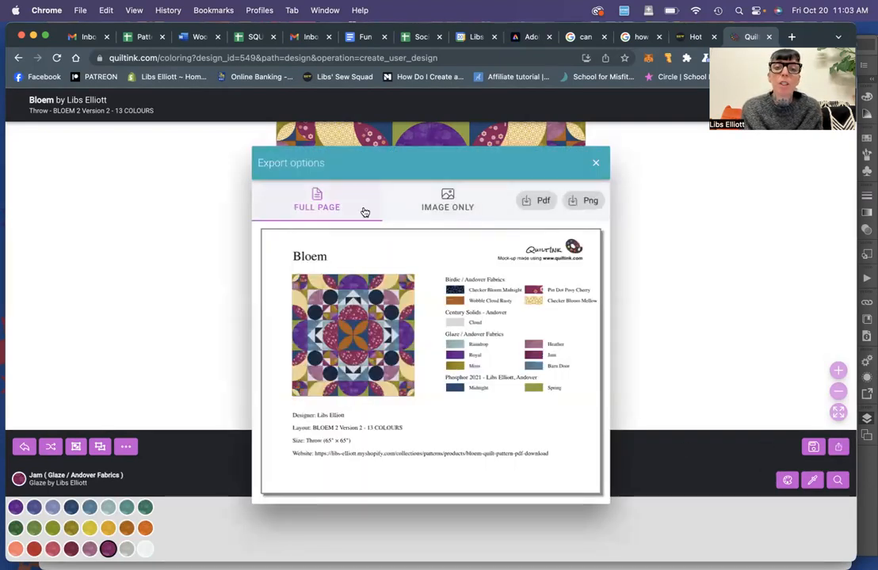
left_click(449, 195)
scroll(458, 302, "down", 2)
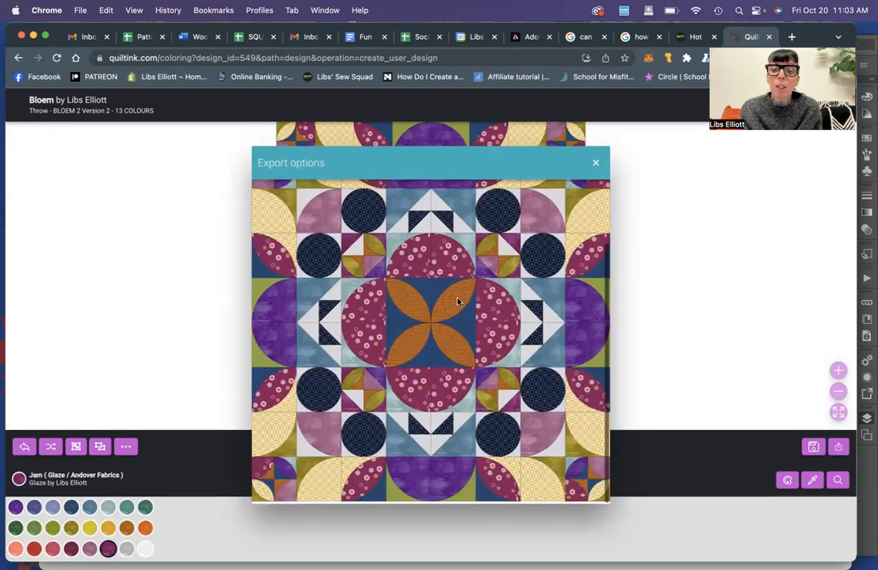
scroll(458, 302, "up", 2)
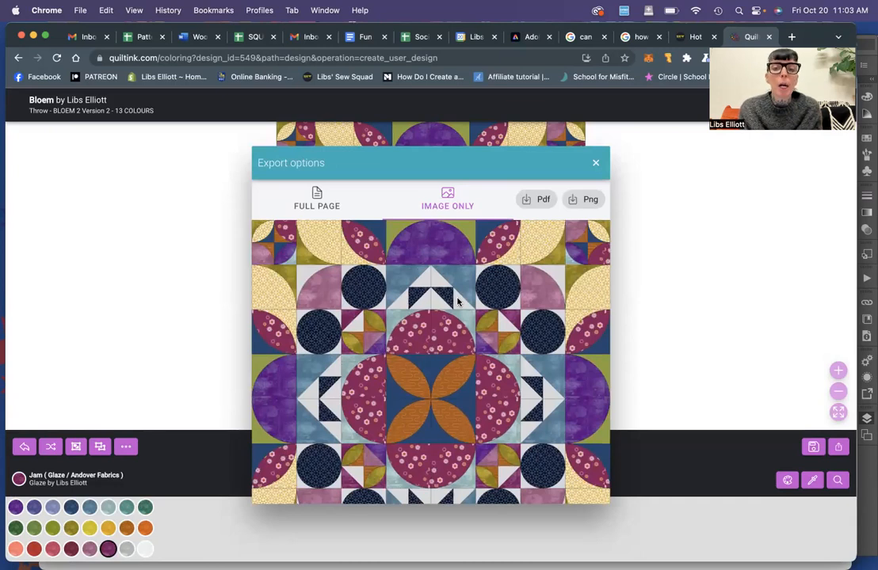
left_click(316, 204)
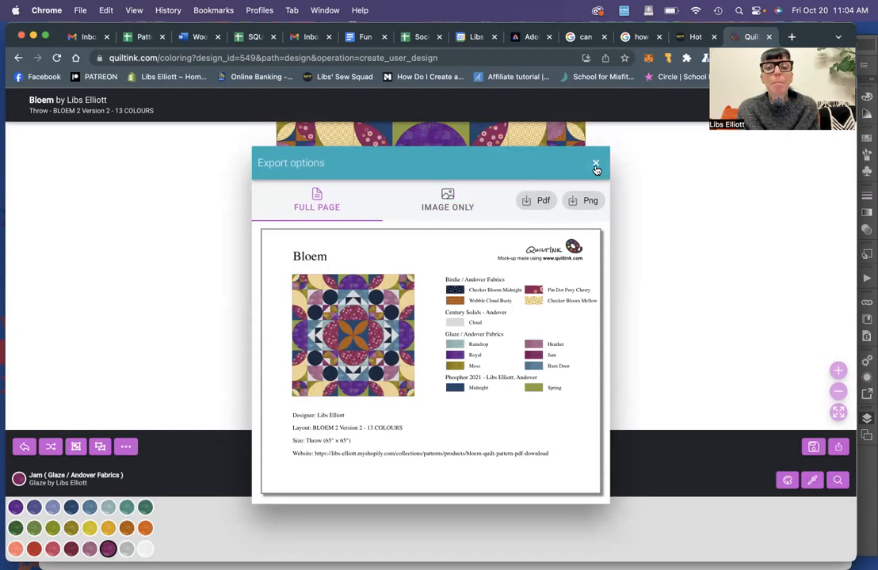
left_click(596, 167)
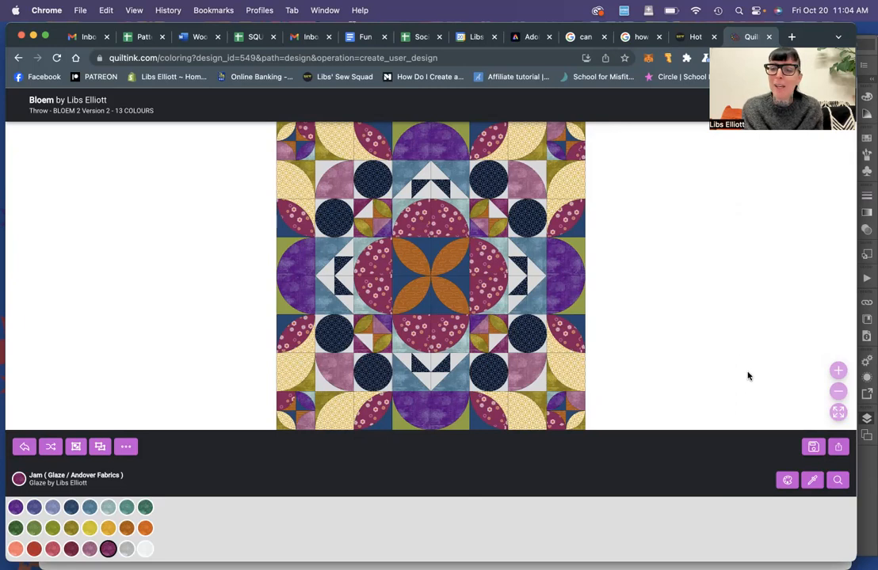
- Check the save and publish options for the Bloem mockup and cancel without saving
left_click(812, 448)
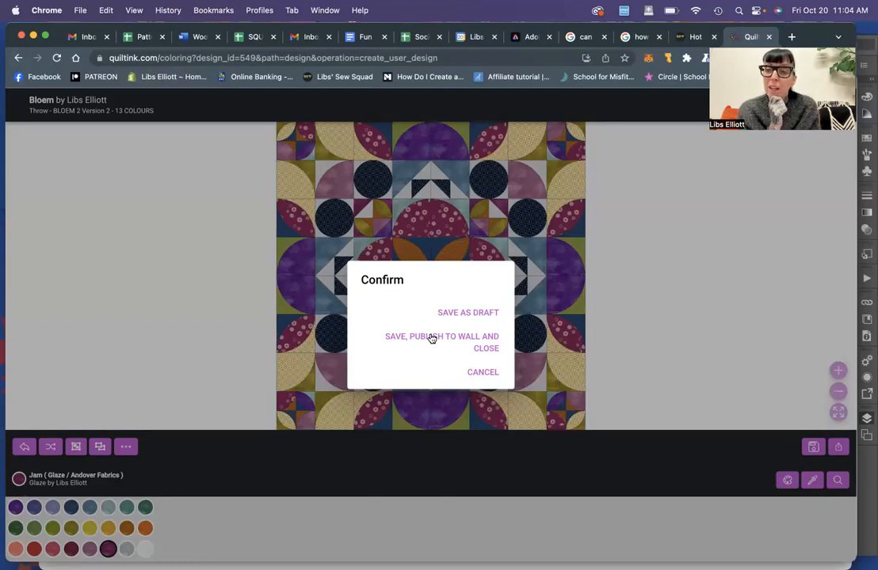
left_click(484, 374)
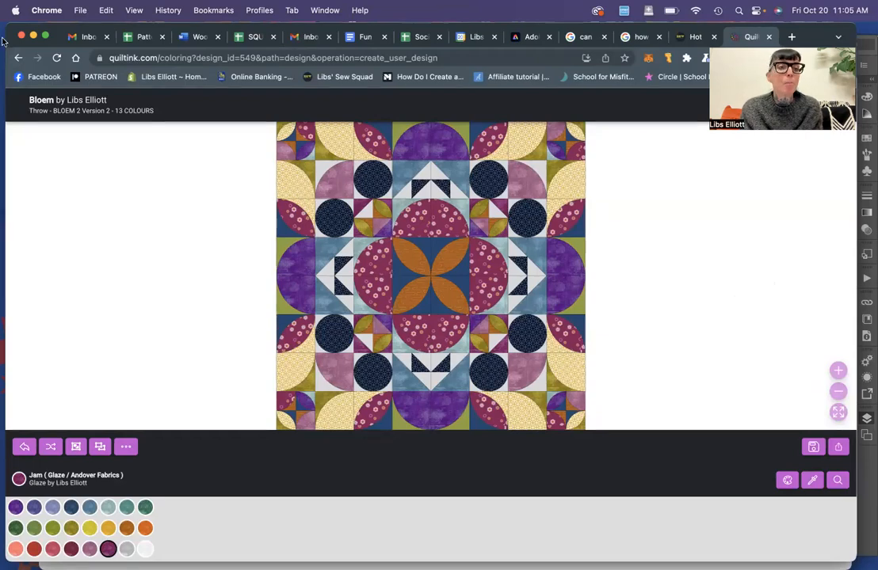
- Leave the Bloem mockup and go back through the pattern pages to the QuiltInk home page
left_click(19, 59)
left_click(529, 137)
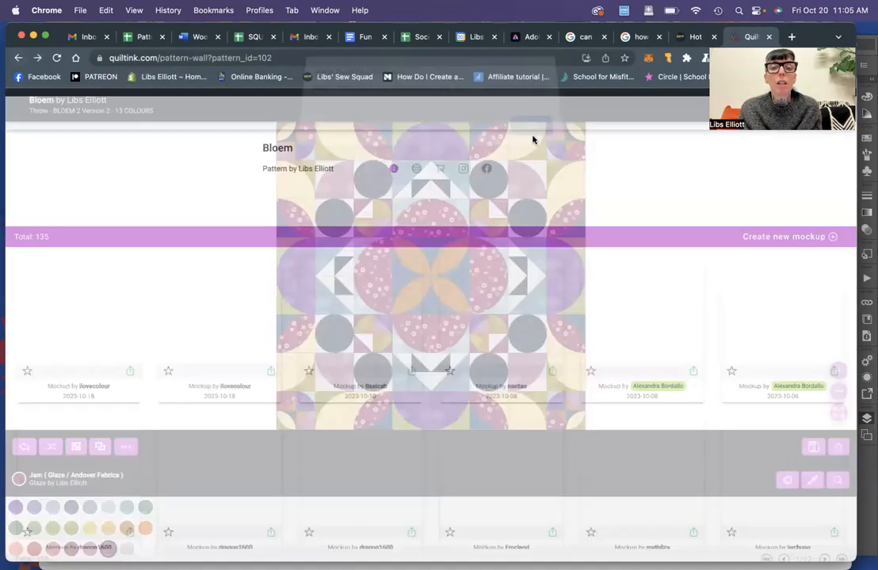
left_click(18, 60)
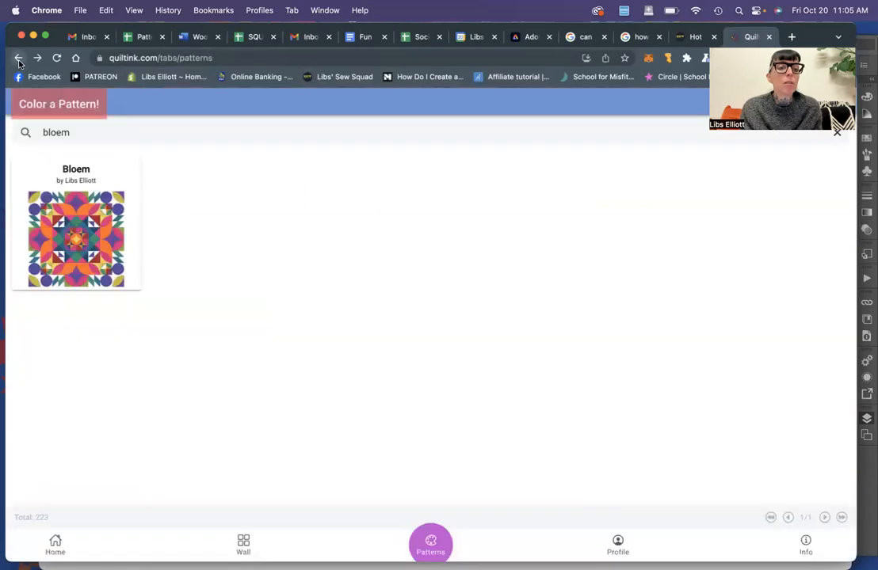
left_click(19, 60)
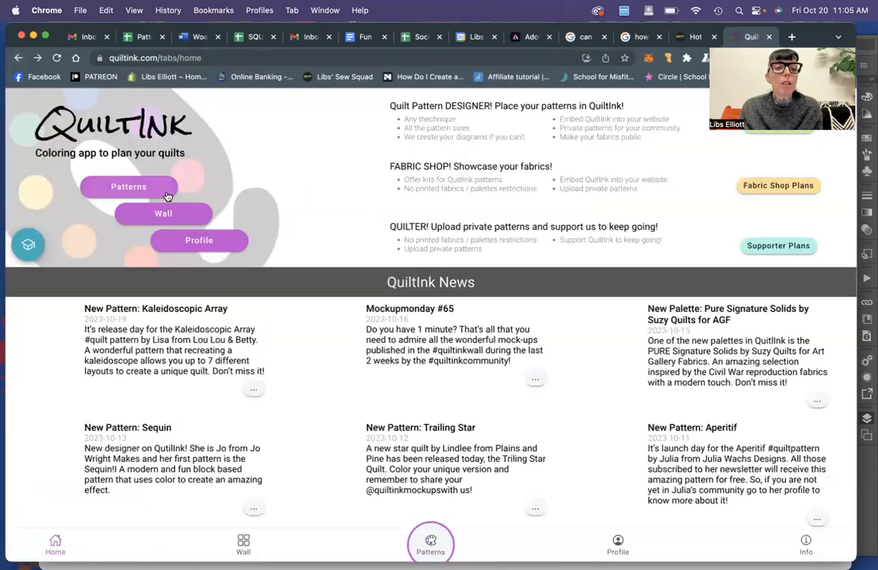
- Open the 70's Sun pattern from the pattern library and view the purple-sun mockup with its full-page export
left_click(137, 192)
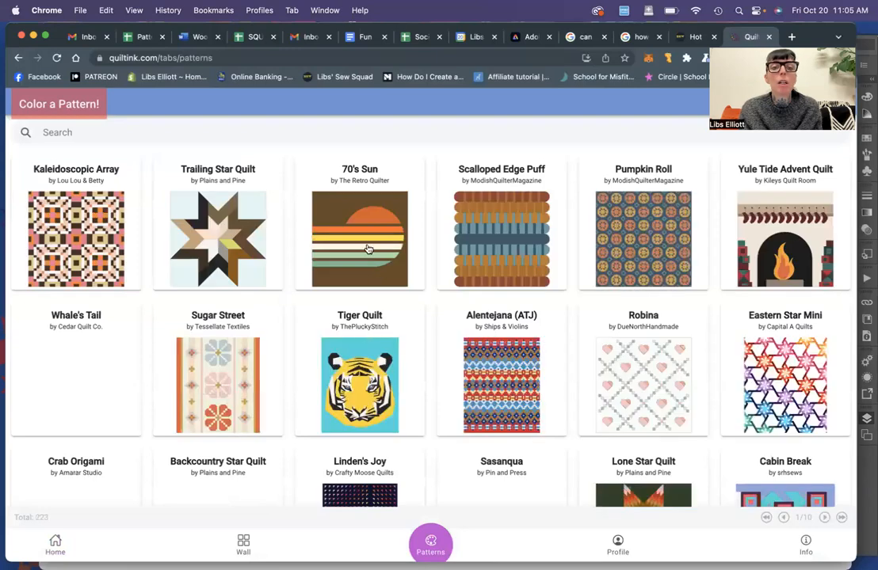
left_click(370, 182)
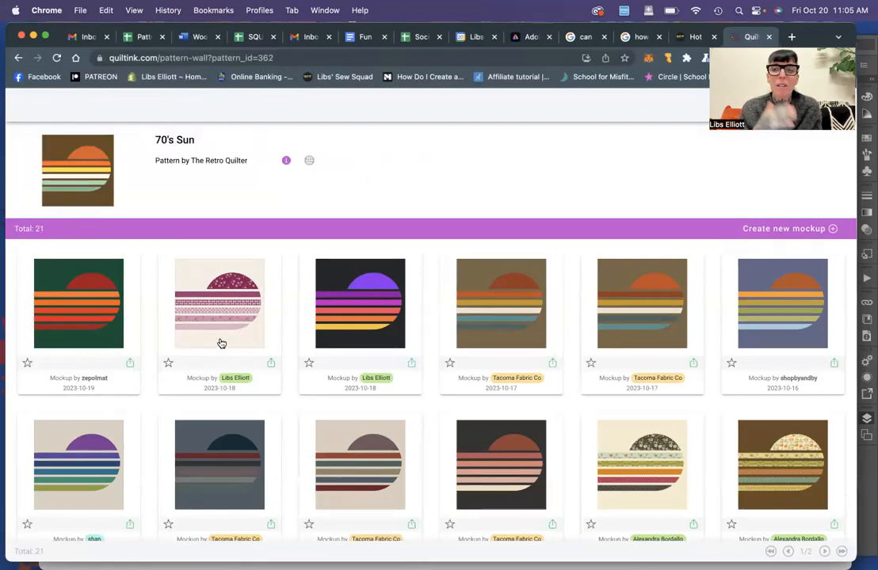
left_click(362, 335)
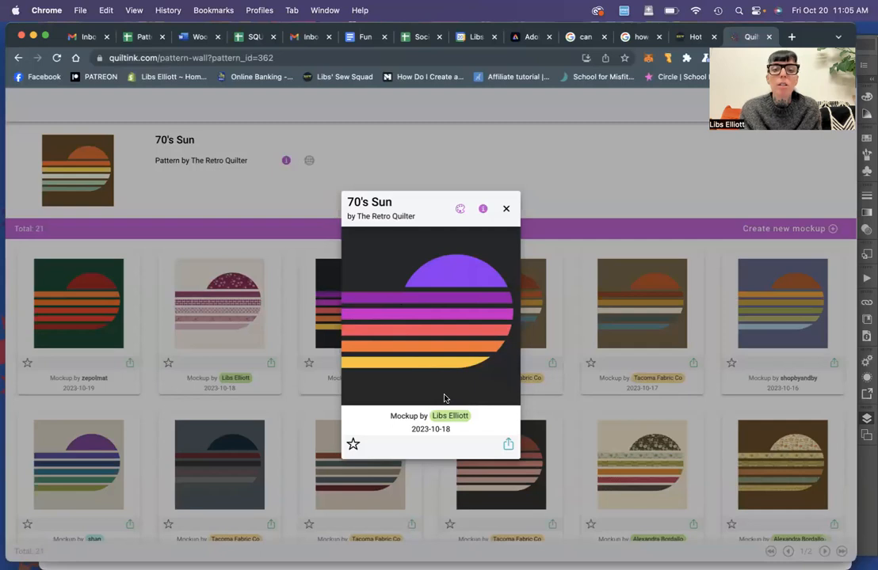
left_click(508, 446)
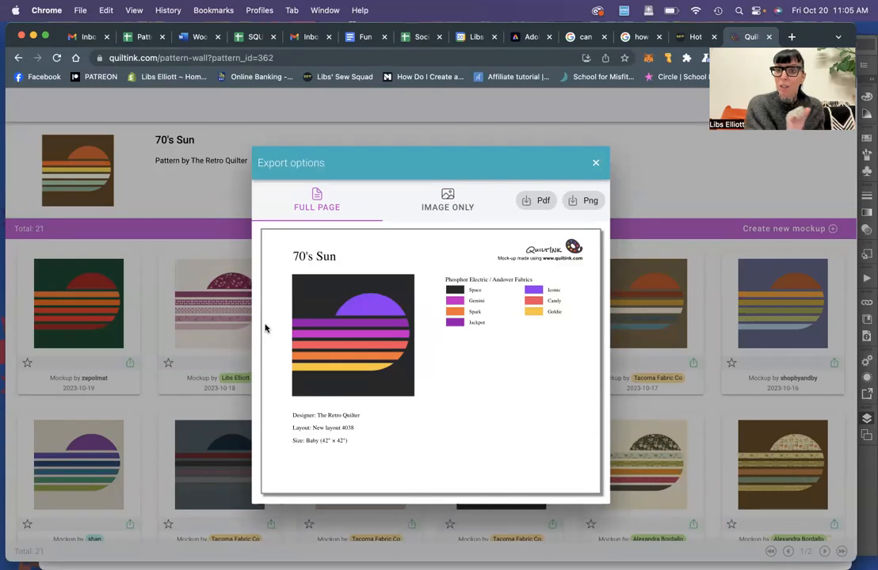
left_click(597, 164)
left_click(506, 209)
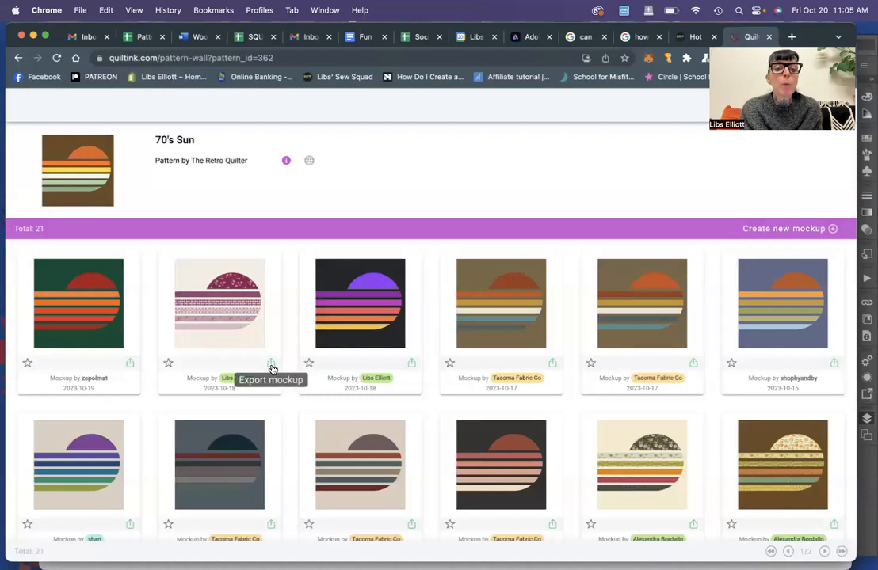
- View the export page of the pink Birdie print mockup of 70's Sun and return to the pattern library
left_click(270, 364)
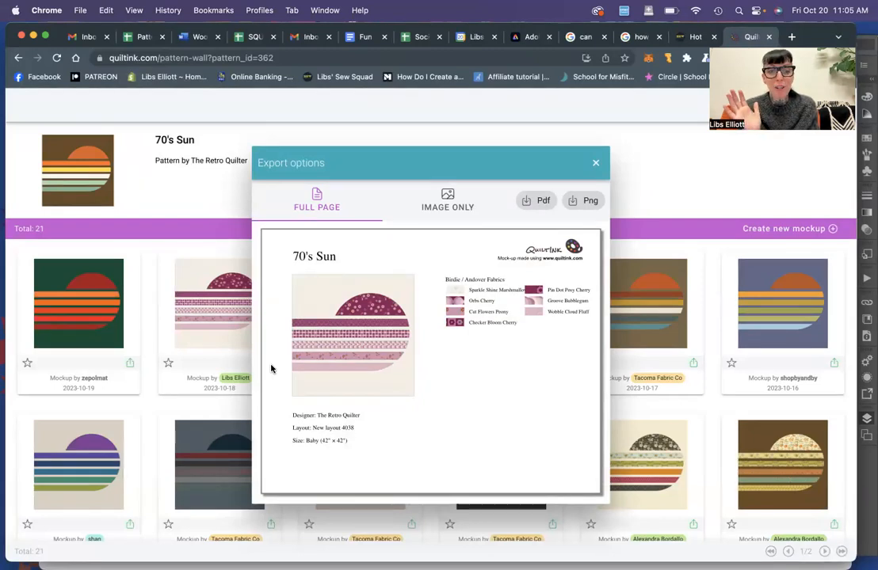
left_click(596, 163)
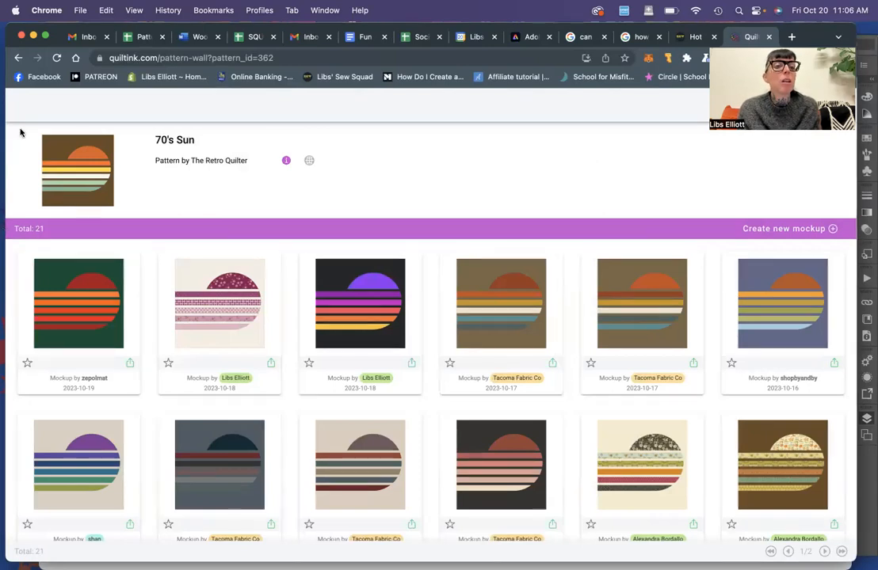
left_click(18, 58)
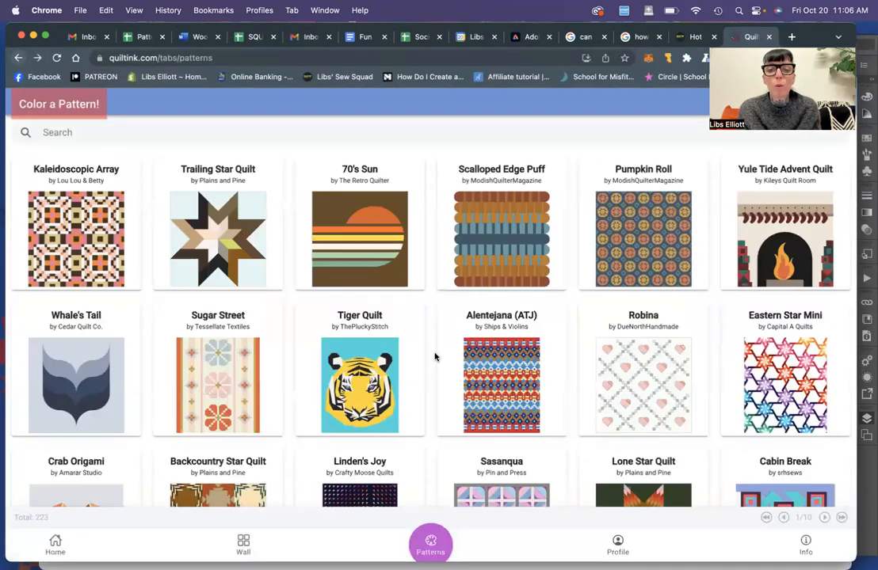